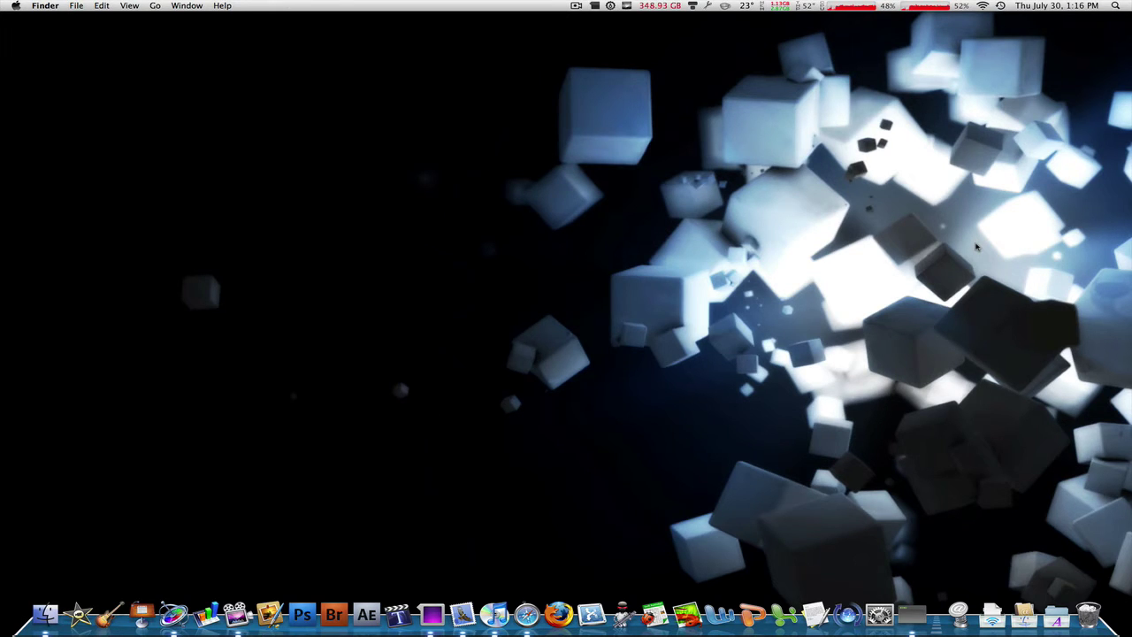
- Open the Documents folder and preview New Project 1.mov, scrubbing back to its beginning
{"action": "key", "text": "super+n"}
{"action": "left_click", "coordinate": [889, 168]}
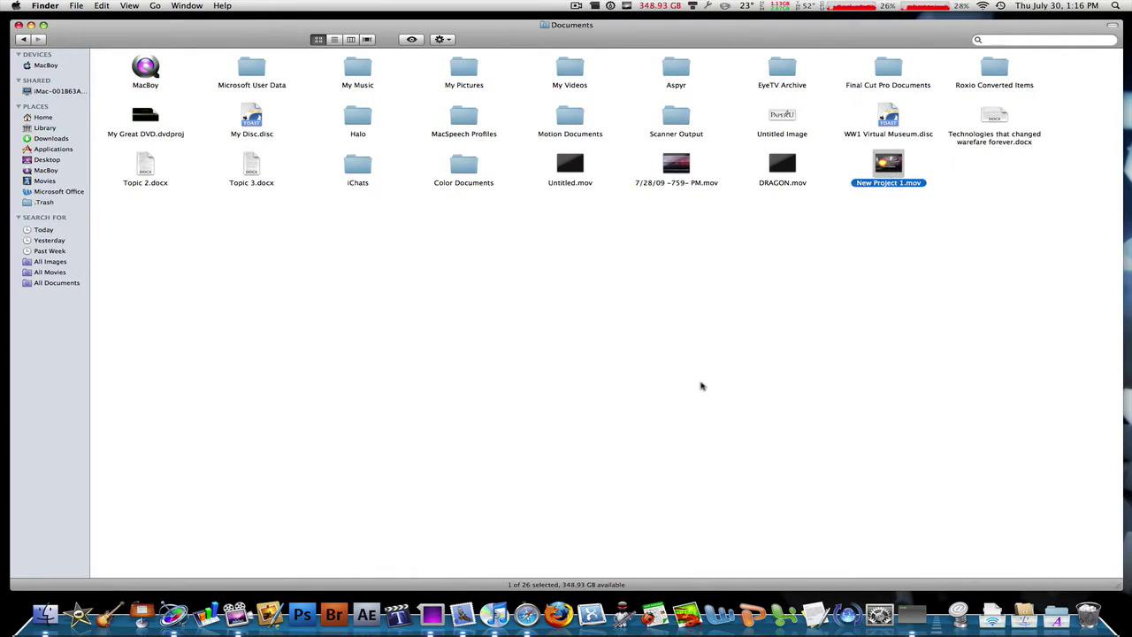
{"action": "key", "text": "space"}
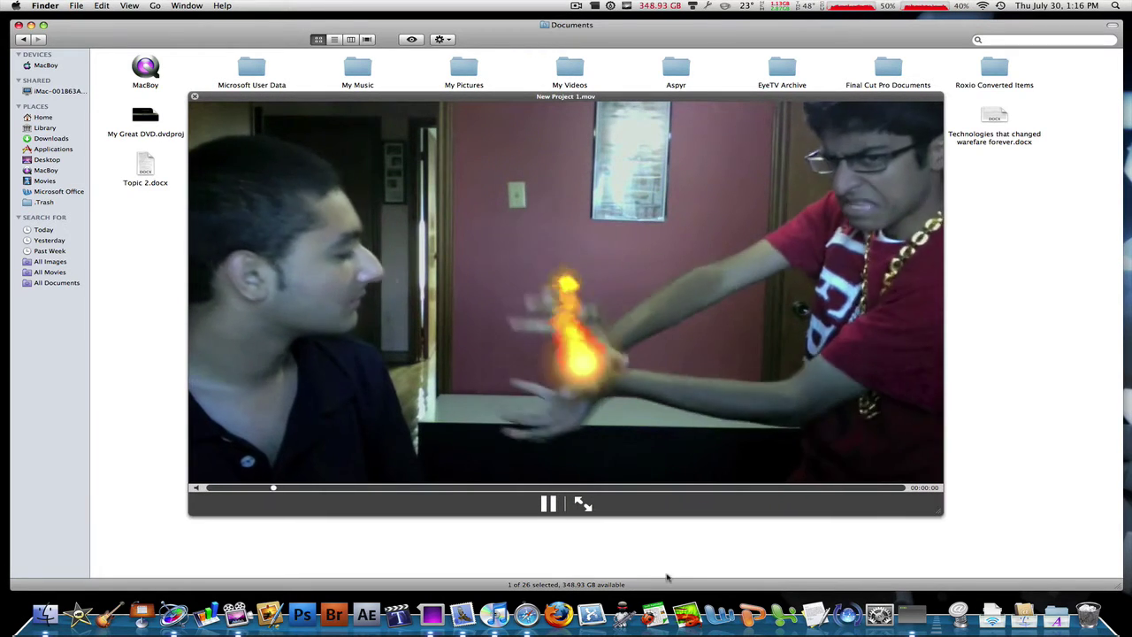
{"action": "left_click", "coordinate": [549, 503]}
{"action": "left_click_drag", "start_coordinate": [693, 488], "coordinate": [147, 475]}
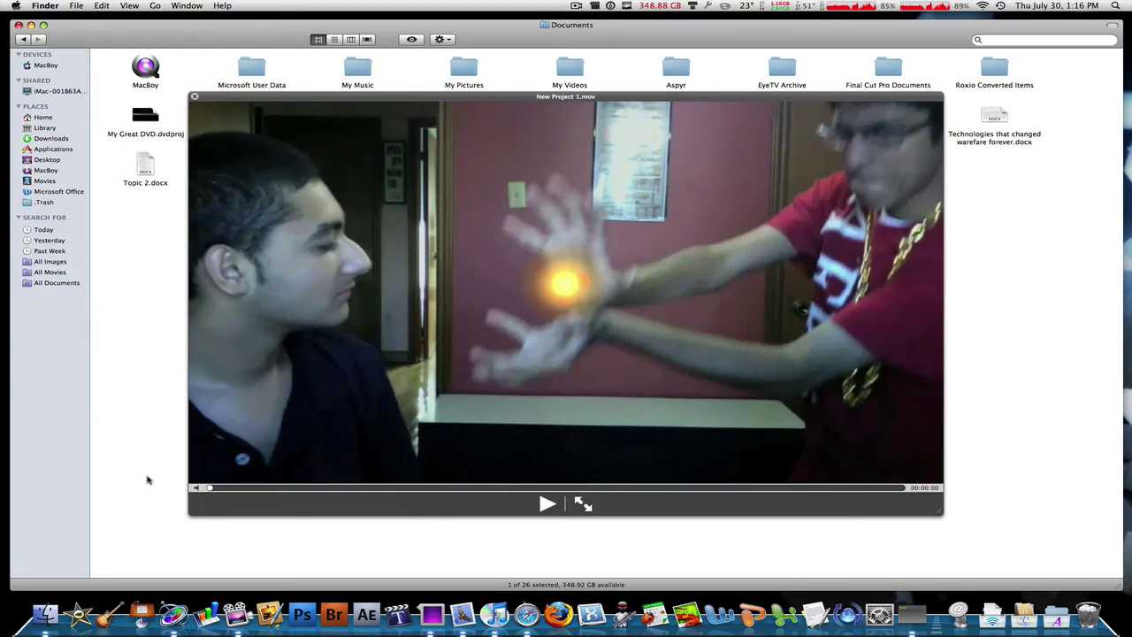
{"action": "key", "text": "space"}
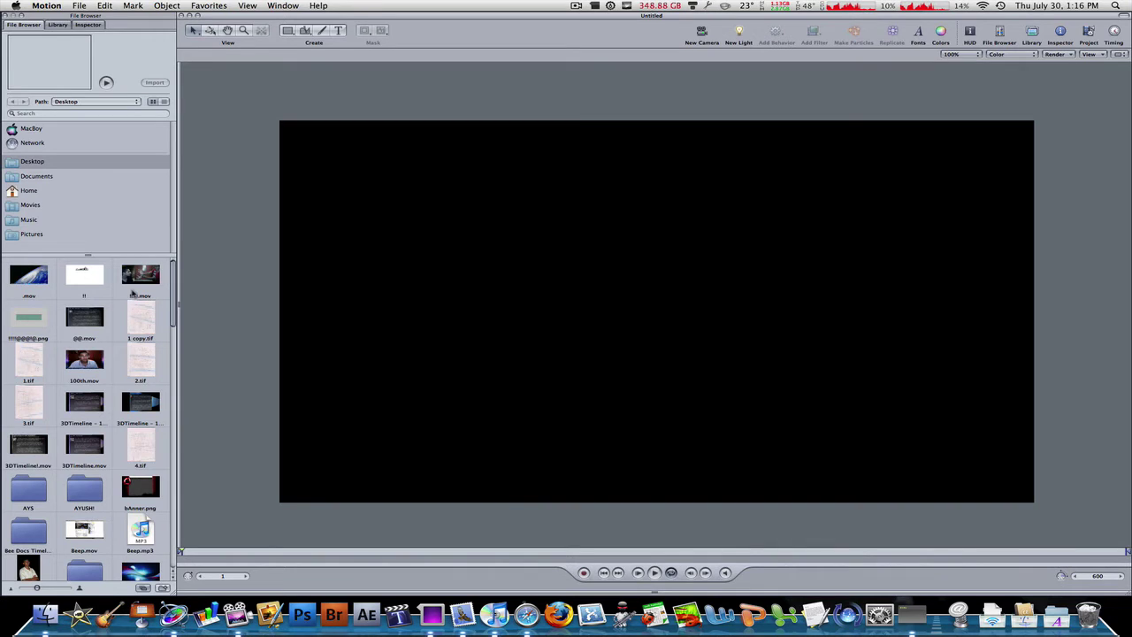
- Place the footage of the two people from the Desktop in the canvas centre, play it, and return to frame 1
{"action": "left_click_drag", "start_coordinate": [134, 281], "coordinate": [657, 315]}
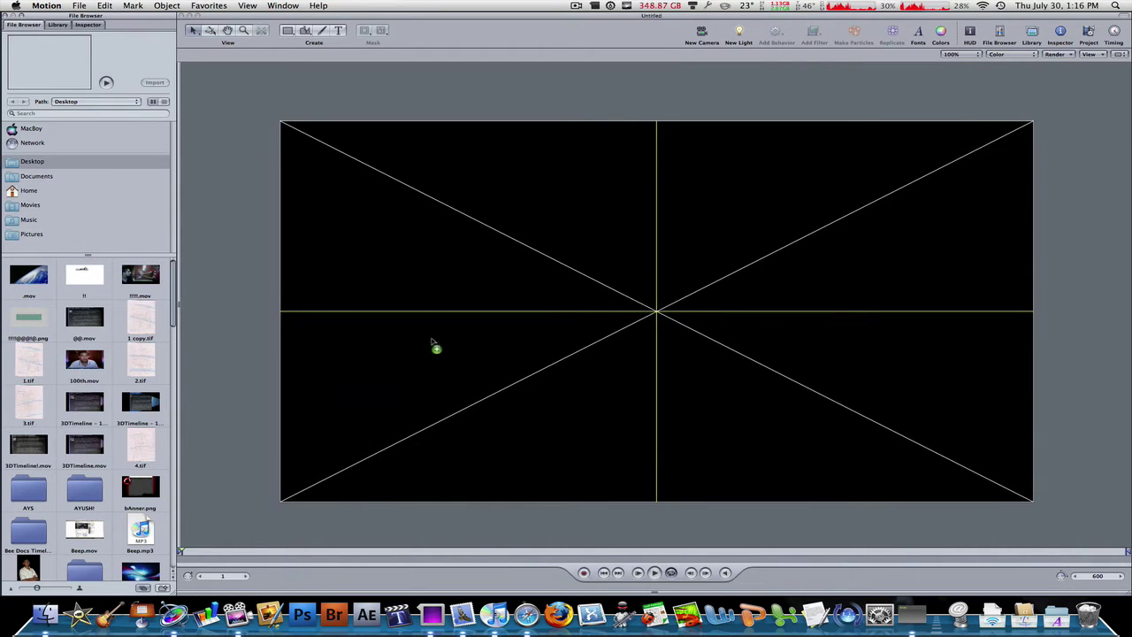
{"action": "left_click", "coordinate": [179, 199]}
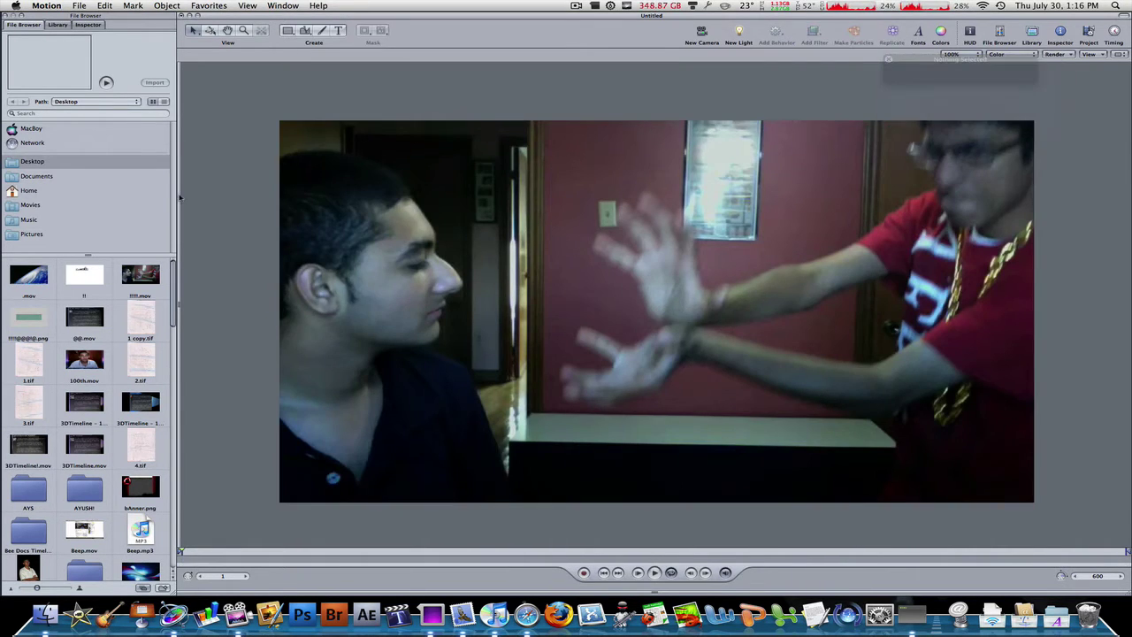
{"action": "key", "text": "space"}
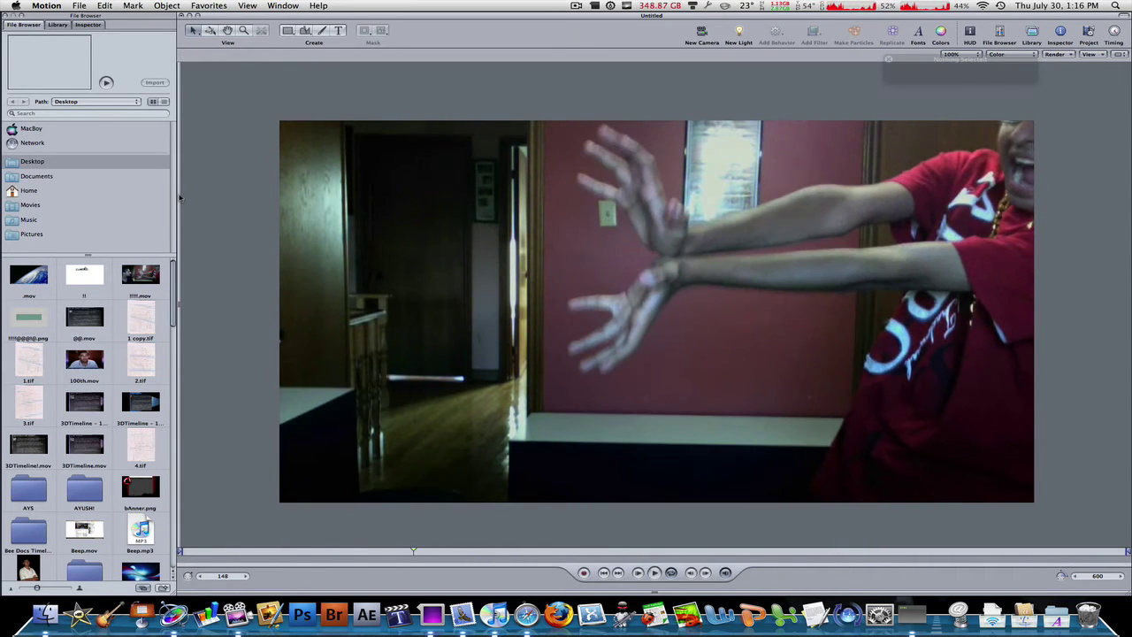
{"action": "left_click_drag", "start_coordinate": [394, 555], "coordinate": [175, 551]}
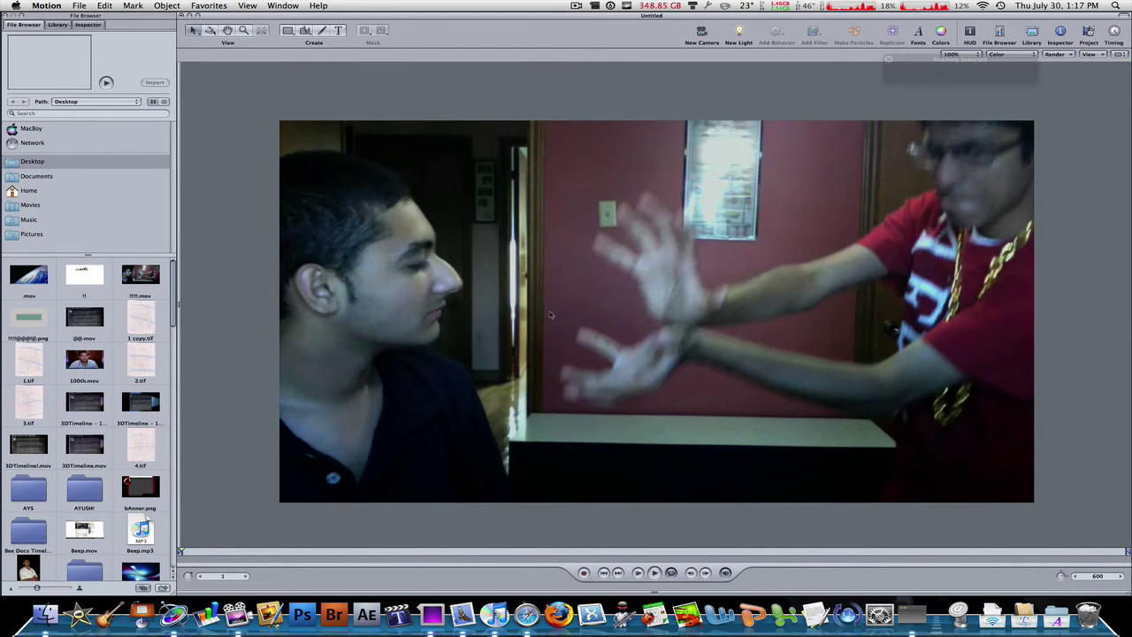
{"action": "left_click_drag", "start_coordinate": [215, 552], "coordinate": [180, 549]}
- Switch to Finder and review the fireball effect in the New Project 1.mov preview, returning to Motion when done
{"action": "key", "text": "ctrl+Right"}
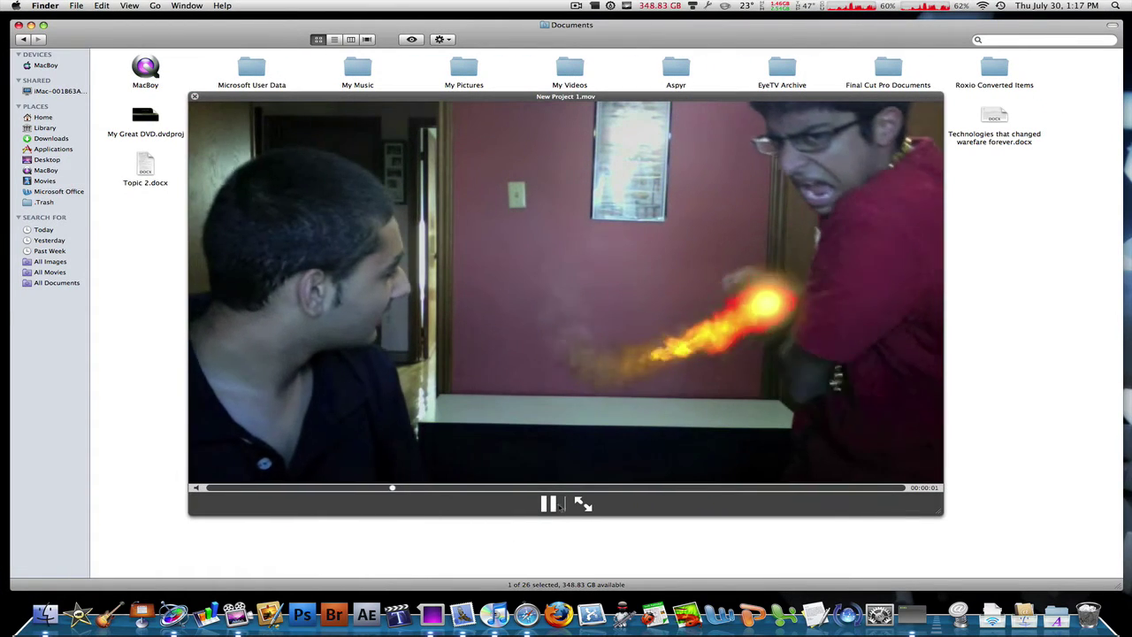
{"action": "left_click", "coordinate": [549, 504]}
{"action": "left_click_drag", "start_coordinate": [362, 488], "coordinate": [433, 489]}
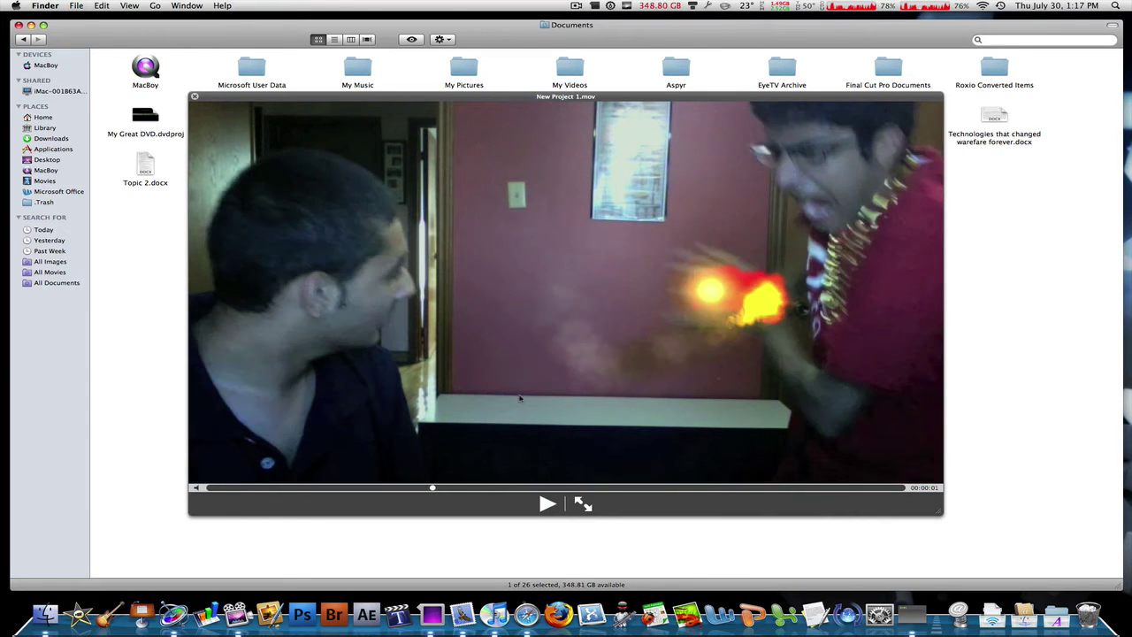
{"action": "key", "text": "space"}
{"action": "key", "text": "ctrl+Right"}
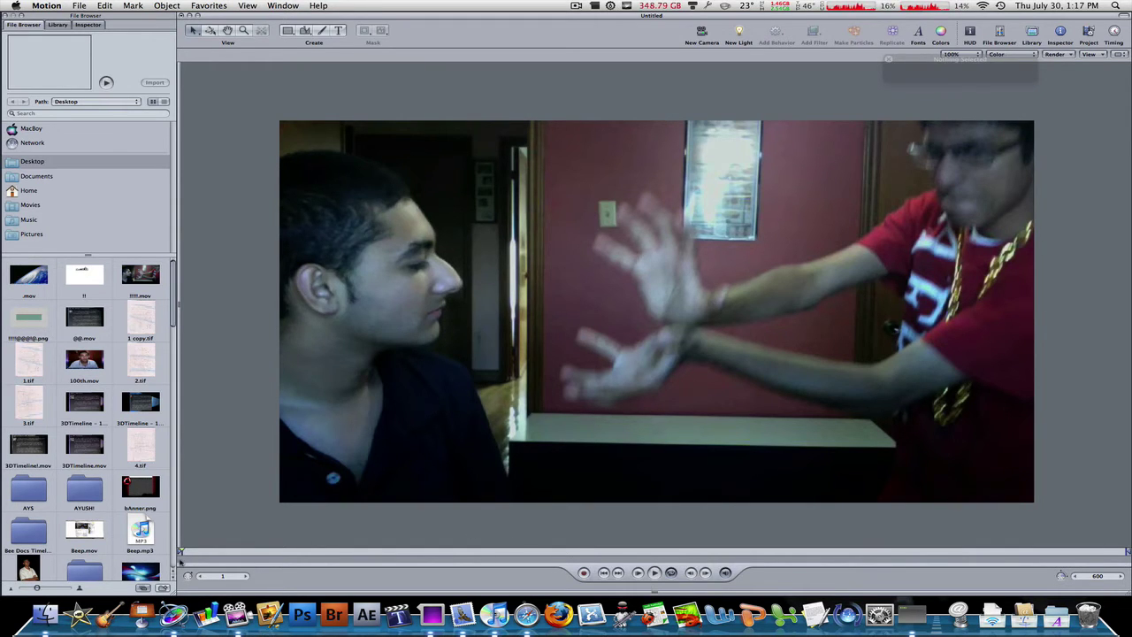
- Reset the playhead to frame 1 and browse the library's Pyro particle emitters
{"action": "left_click", "coordinate": [186, 552]}
{"action": "left_click_drag", "start_coordinate": [186, 552], "coordinate": [165, 563]}
{"action": "left_click", "coordinate": [57, 24]}
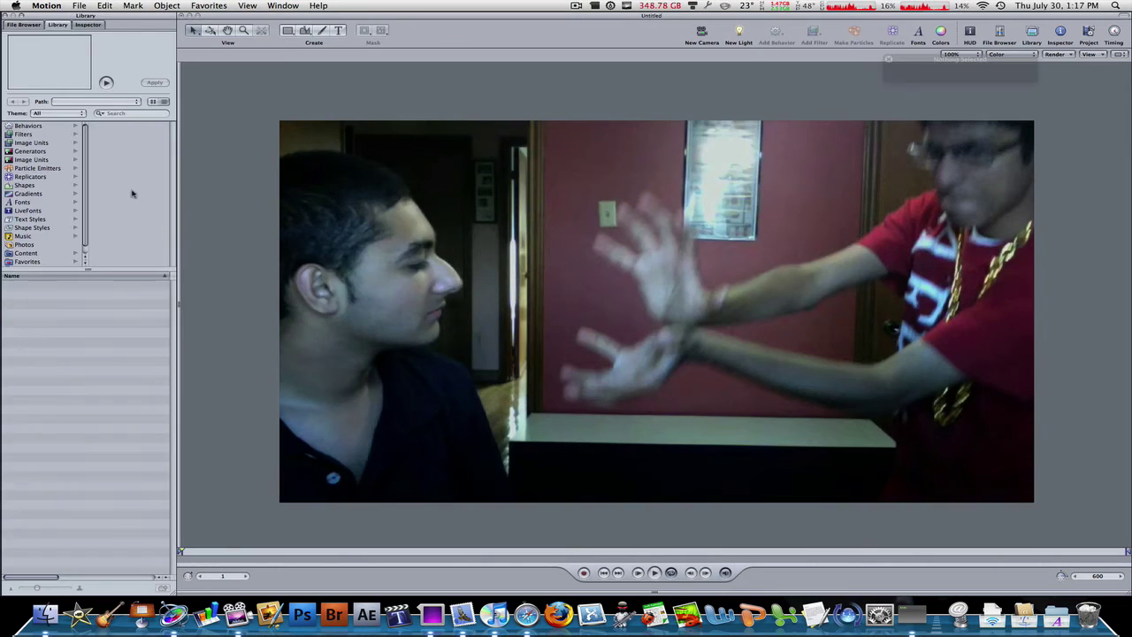
{"action": "left_click", "coordinate": [40, 169]}
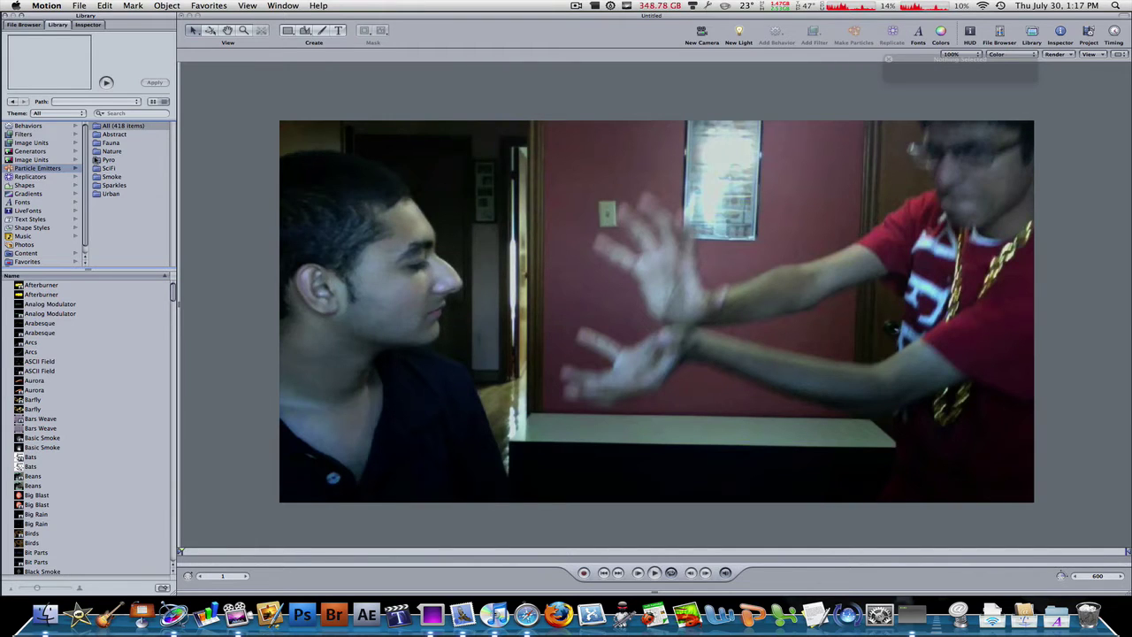
{"action": "left_click", "coordinate": [108, 161]}
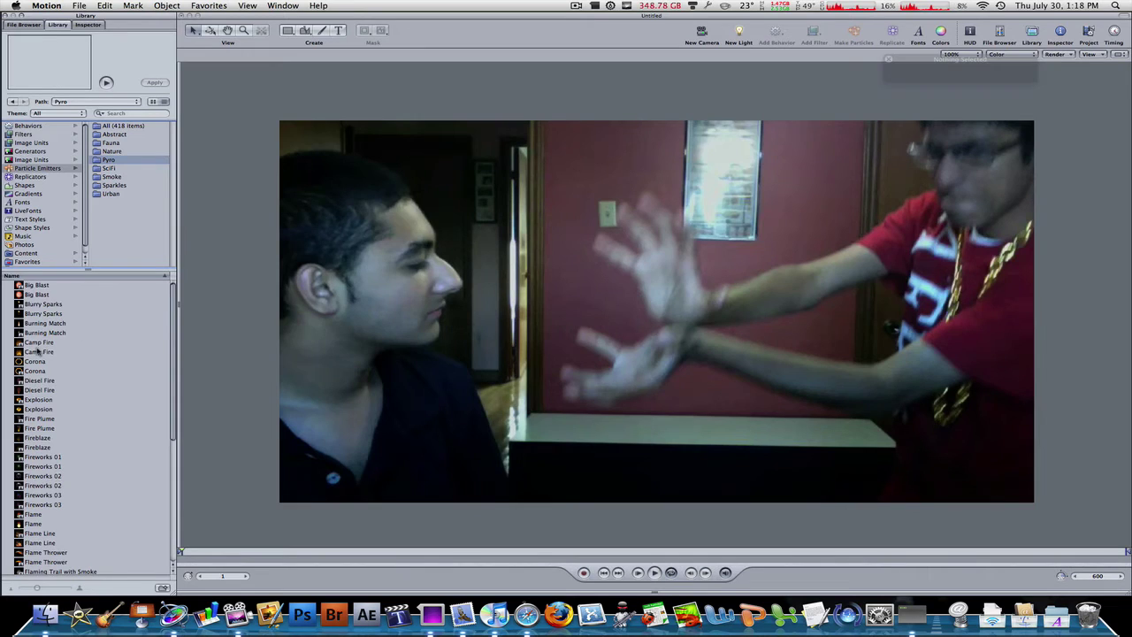
{"action": "scroll", "coordinate": [38, 351], "scroll_direction": "down", "scroll_amount": 10}
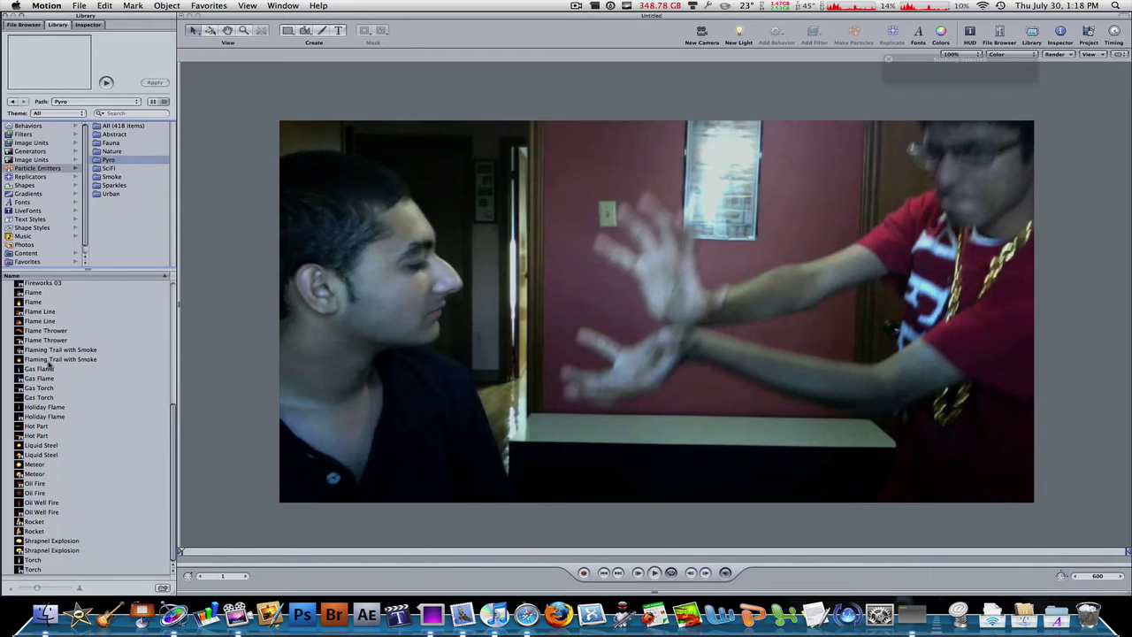
- Preview the Hot Part, Flaming Trail with Smoke and Gas Torch emitters, and place Flaming Trail with Smoke between the outstretched hands
{"action": "left_click", "coordinate": [36, 428]}
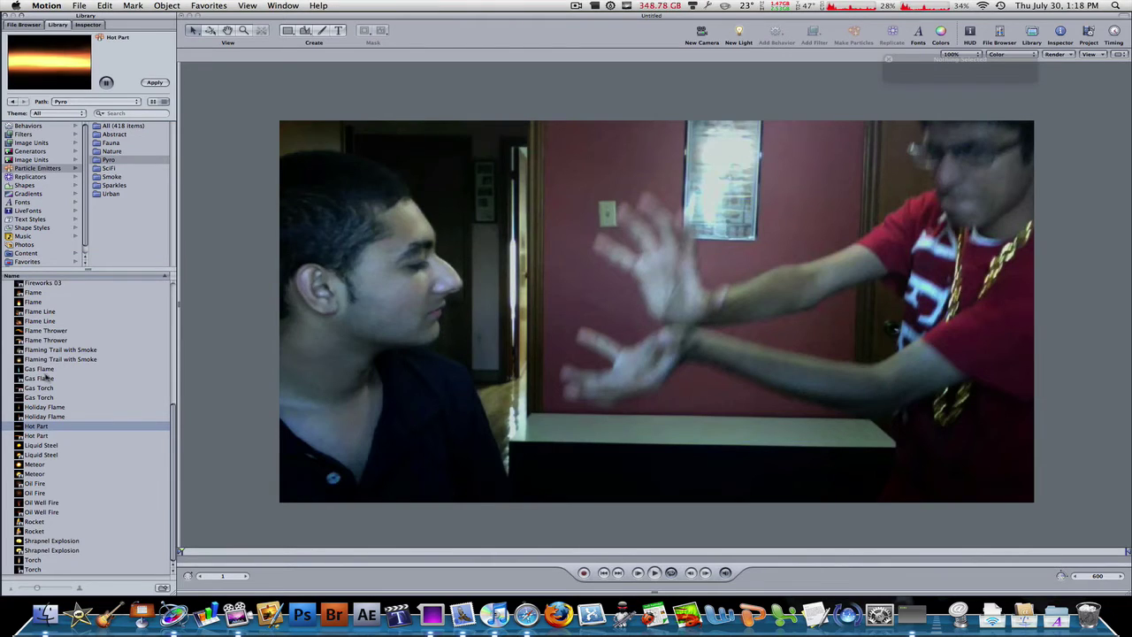
{"action": "left_click", "coordinate": [48, 361]}
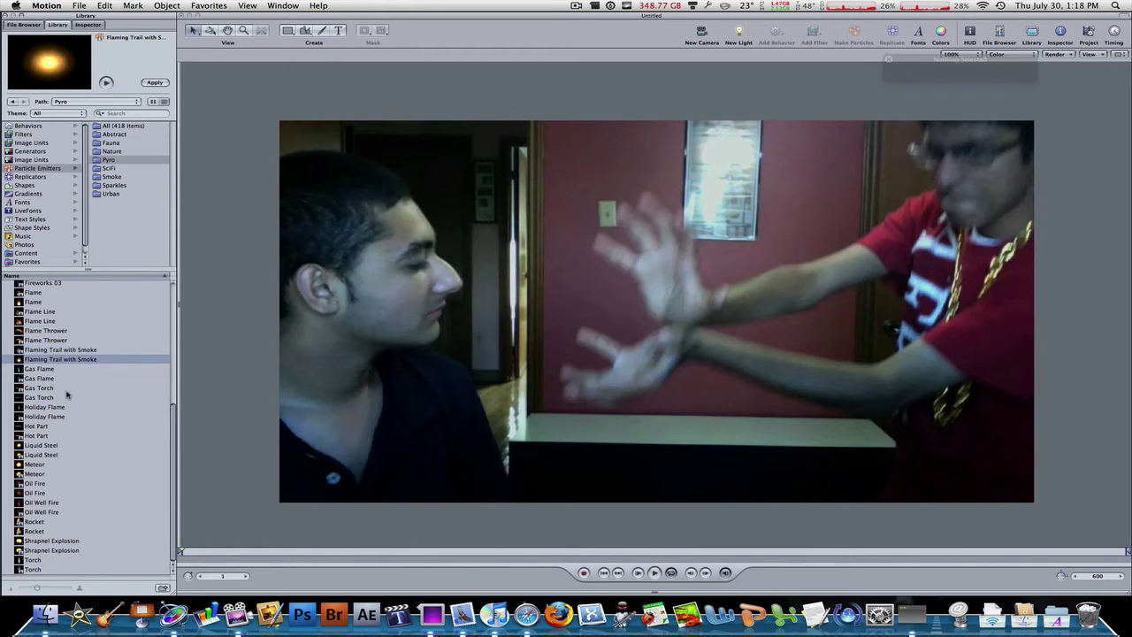
{"action": "left_click", "coordinate": [65, 389]}
{"action": "left_click_drag", "start_coordinate": [44, 361], "coordinate": [645, 334]}
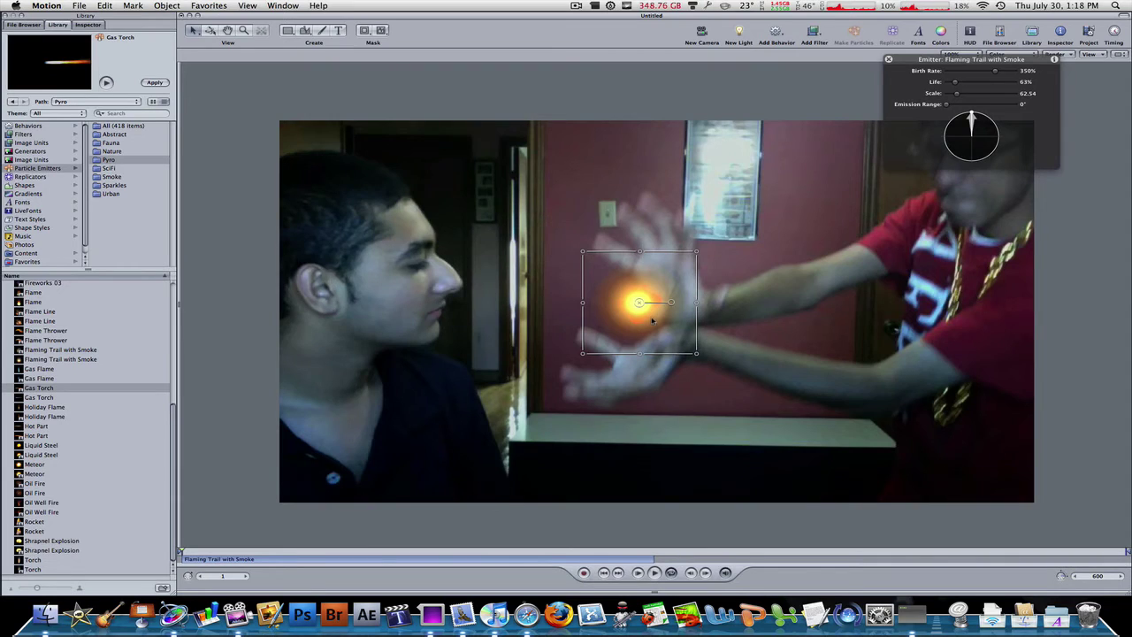
- Try to track the fireball to the hands with a Match Move behavior, placing its tracker on the wrist and analyzing the movement
{"action": "left_click", "coordinate": [777, 36]}
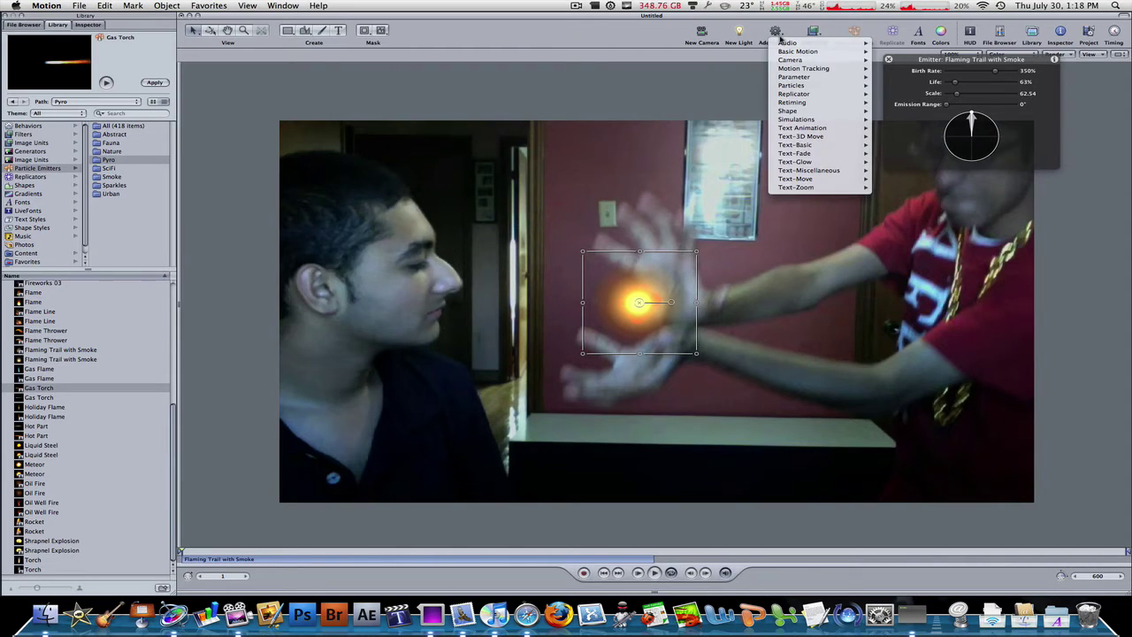
{"action": "mouse_move", "coordinate": [806, 71]}
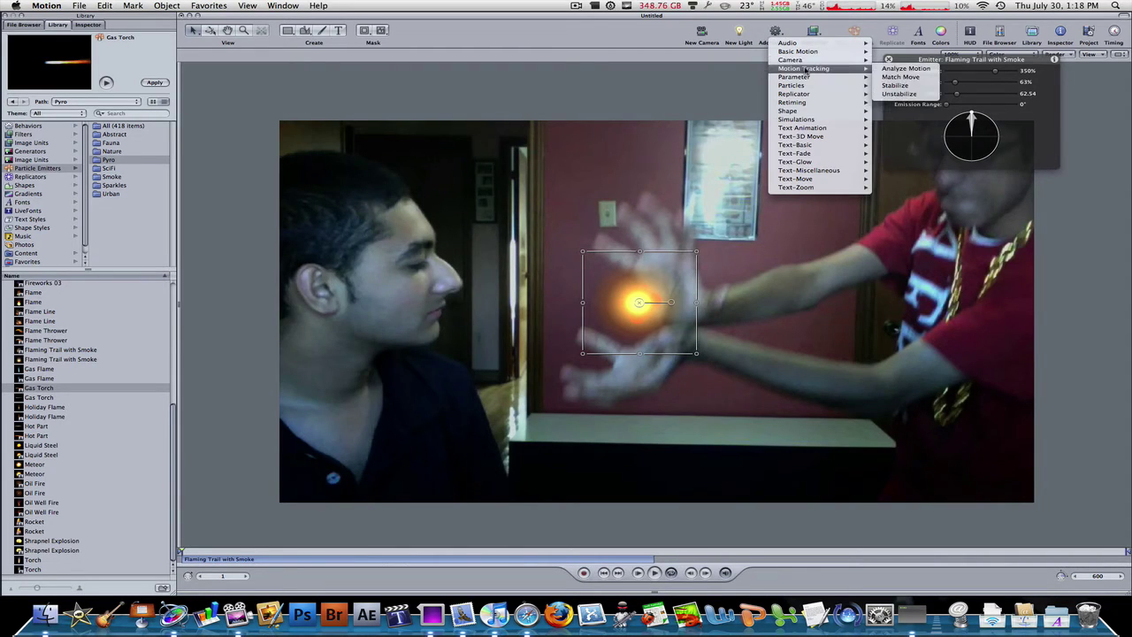
{"action": "left_click", "coordinate": [887, 77]}
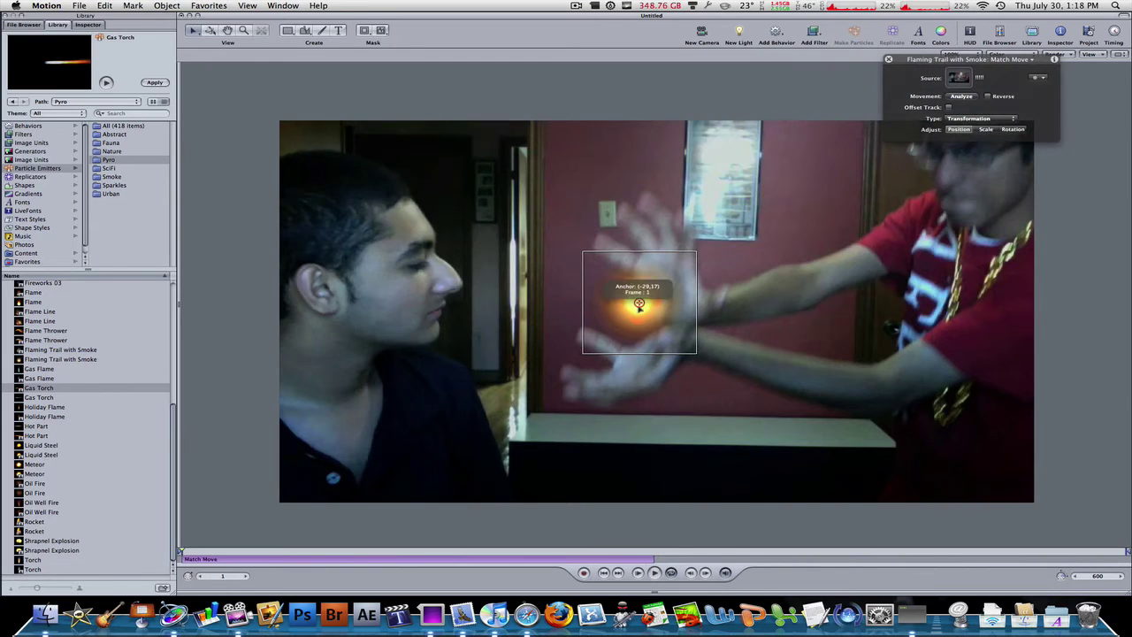
{"action": "left_click_drag", "start_coordinate": [643, 302], "coordinate": [683, 301]}
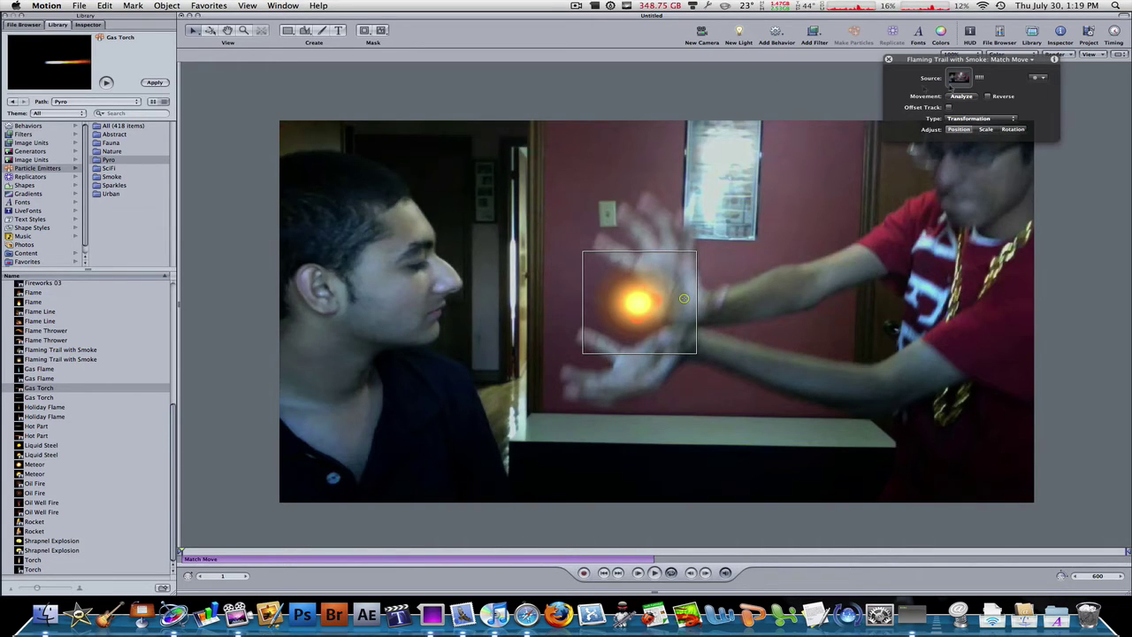
{"action": "left_click_drag", "start_coordinate": [998, 64], "coordinate": [1041, 78]}
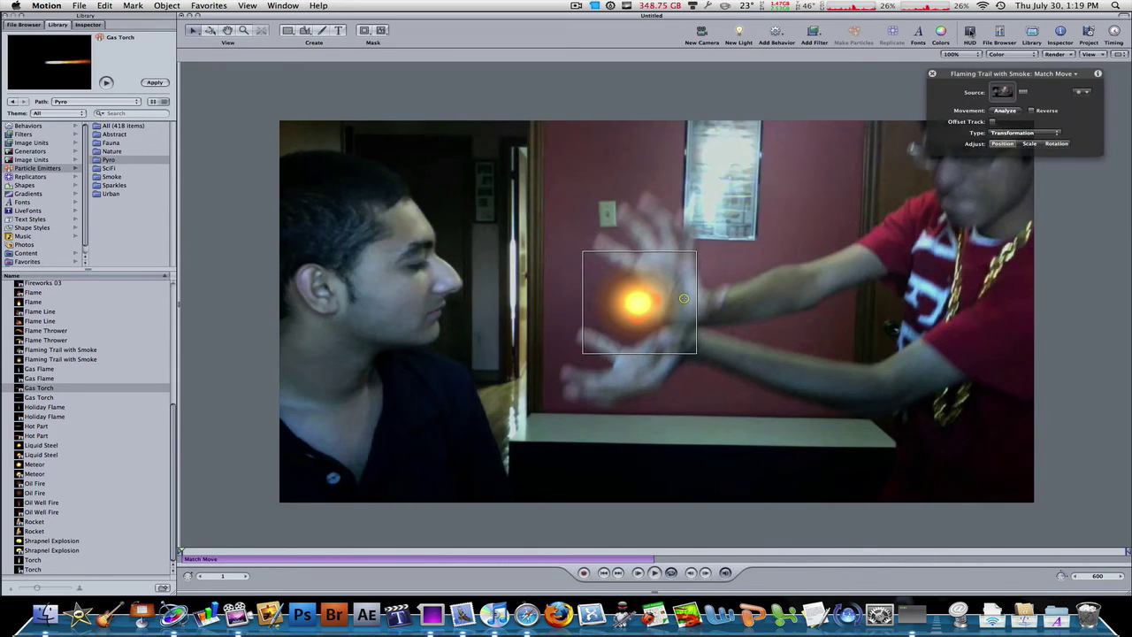
{"action": "left_click", "coordinate": [1009, 111]}
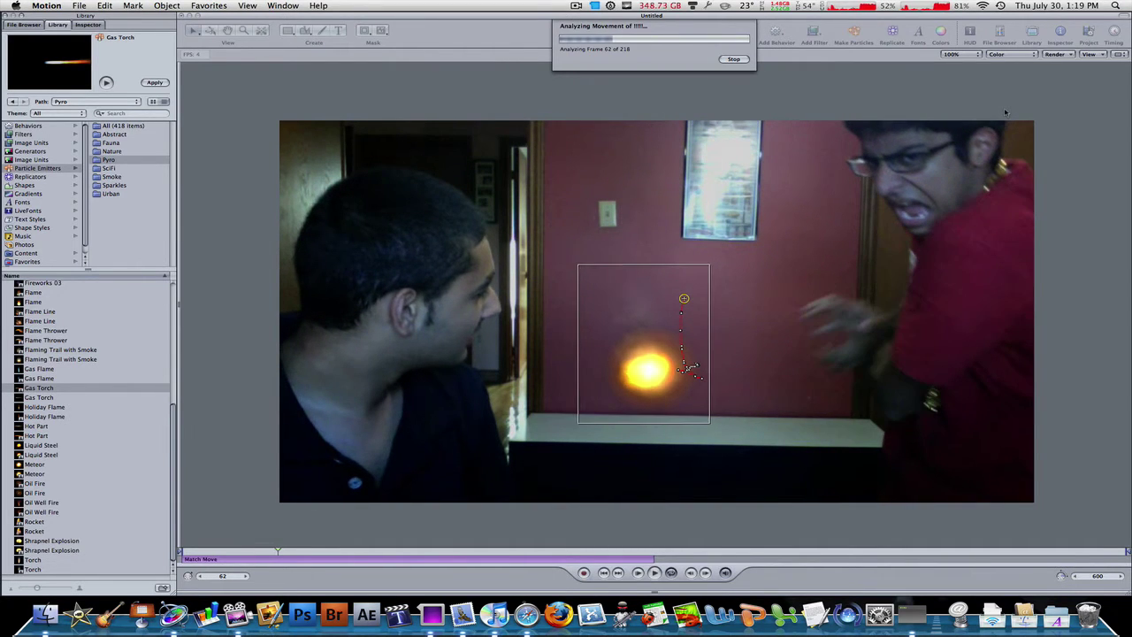
{"action": "key", "text": "Escape"}
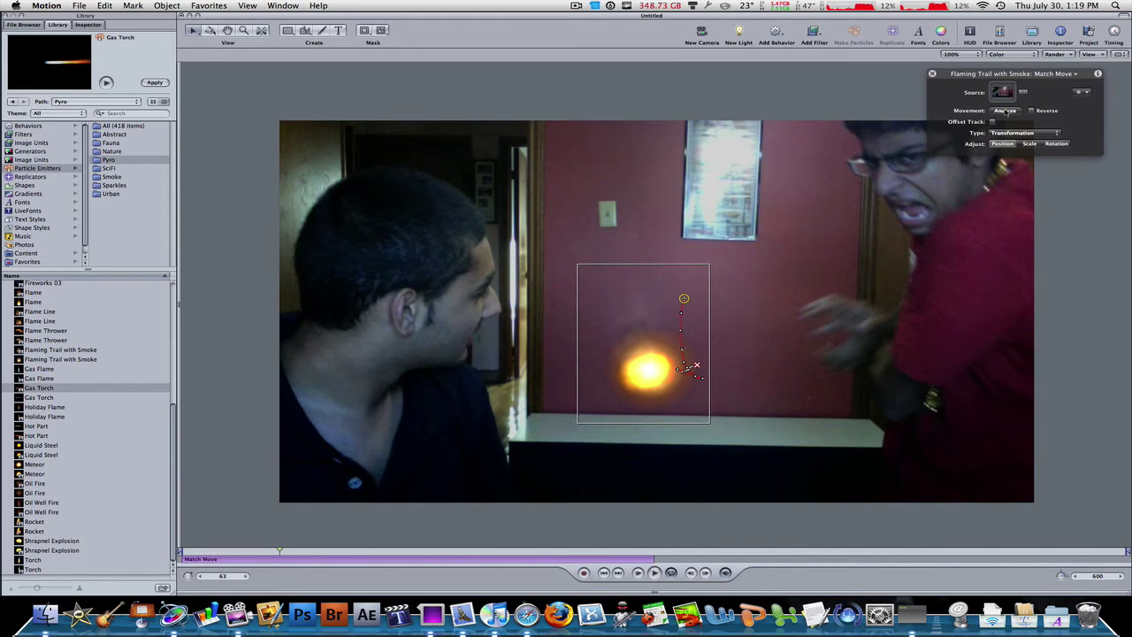
- Scrub through the tracked frames to check the fireball's motion against the hands and return to frame 1
{"action": "left_click", "coordinate": [237, 552]}
{"action": "mouse_move", "coordinate": [237, 554]}
{"action": "left_mouse_down"}
{"action": "mouse_move", "coordinate": [252, 552]}
{"action": "mouse_move", "coordinate": [185, 551]}
{"action": "mouse_move", "coordinate": [258, 564]}
{"action": "mouse_move", "coordinate": [217, 562]}
{"action": "left_mouse_up"}
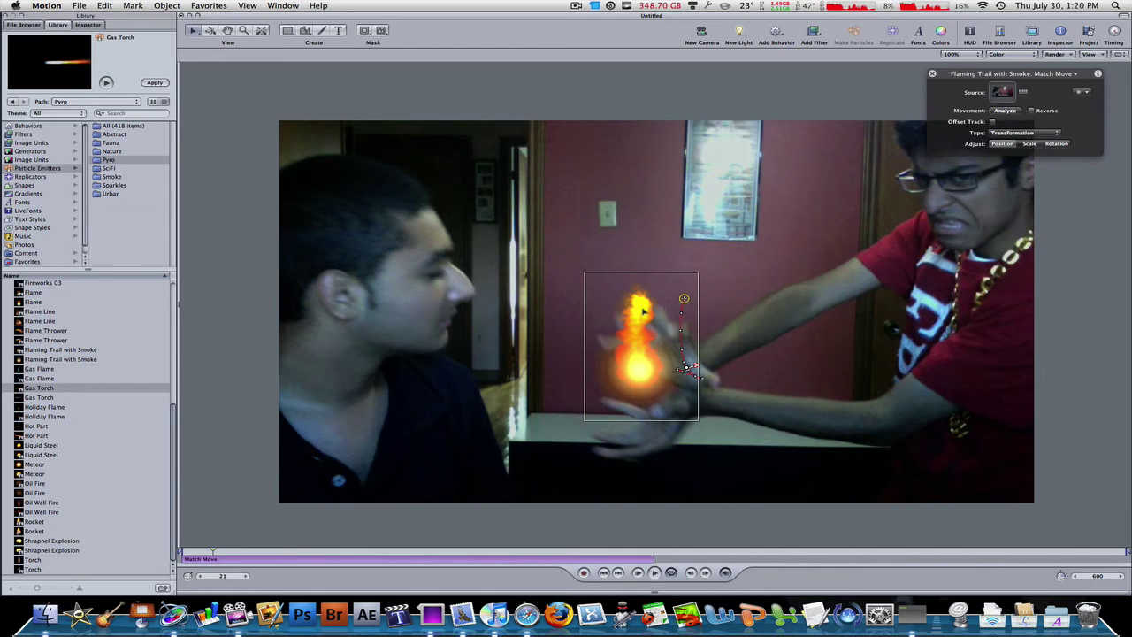
{"action": "key", "text": "Home"}
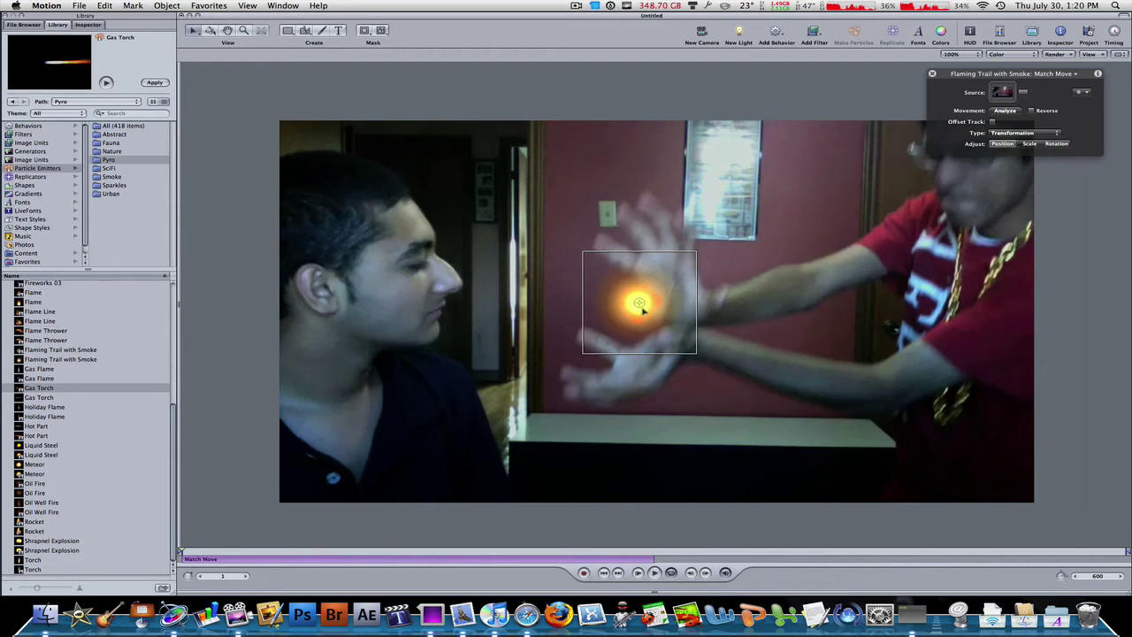
- Select the Flaming Trail with Smoke emitter and inspect its layers in the timeline, closing the timeline when done
{"action": "left_click", "coordinate": [264, 562]}
{"action": "left_click", "coordinate": [264, 562]}
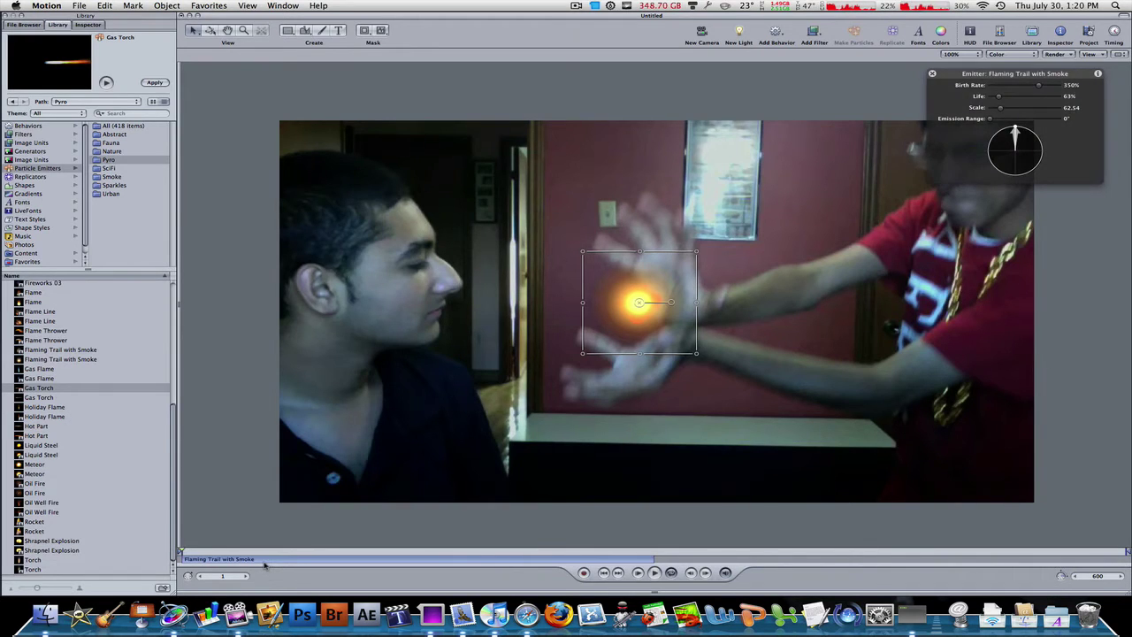
{"action": "key", "text": "F6"}
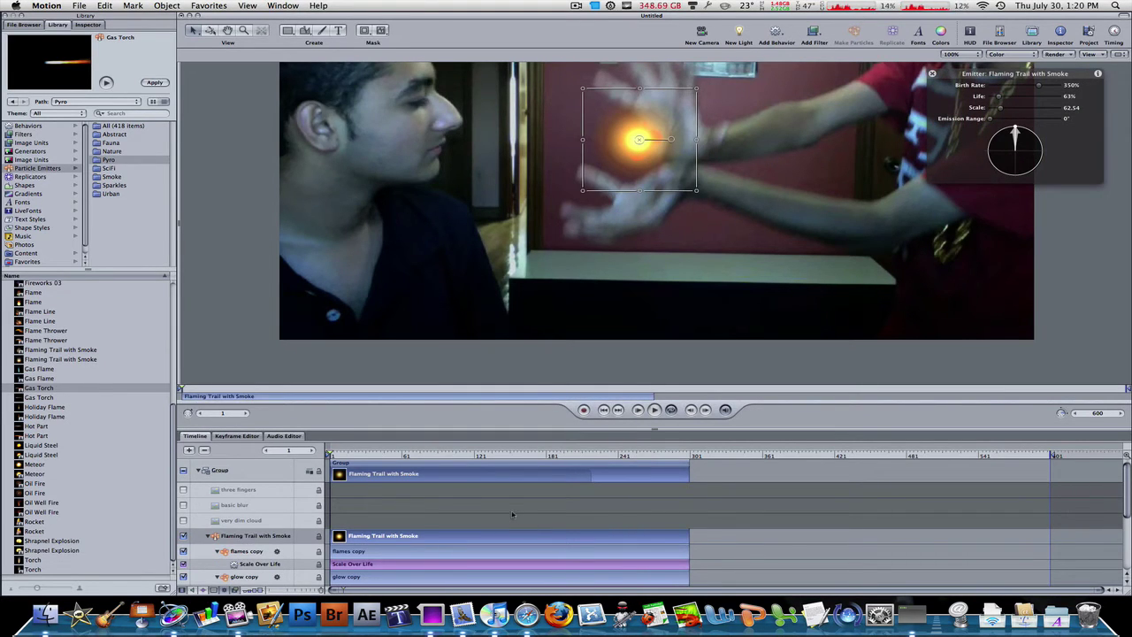
{"action": "key", "text": "F6"}
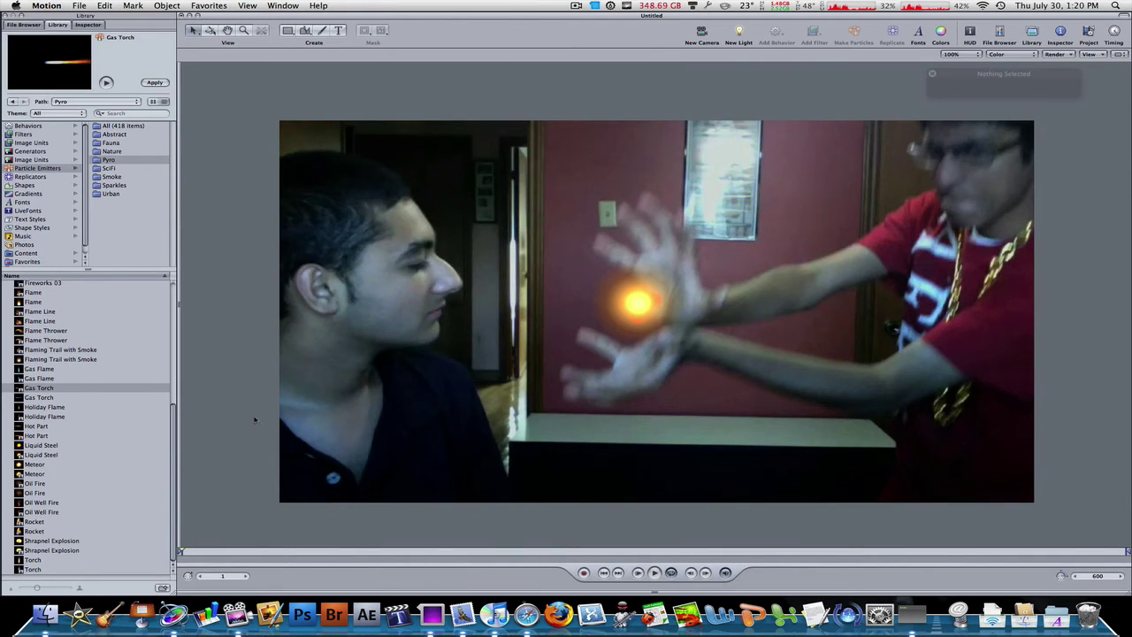
- Enable keyframe recording and move the Flaming Trail with Smoke emitter slightly lower between the hands at frame 1
{"action": "left_click", "coordinate": [635, 308]}
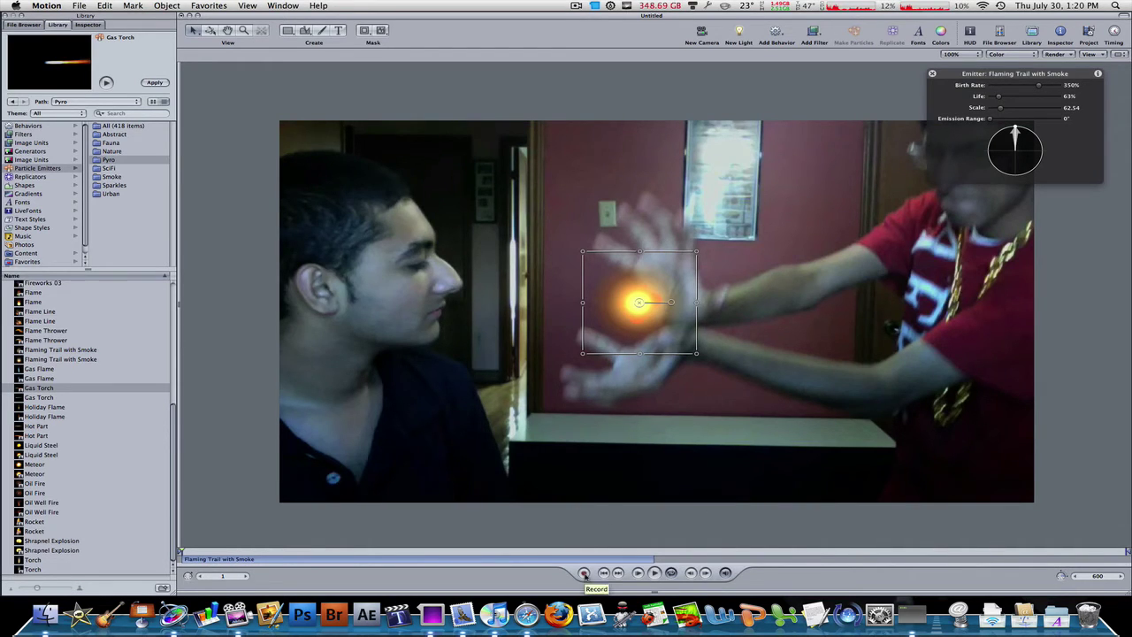
{"action": "left_click", "coordinate": [584, 574]}
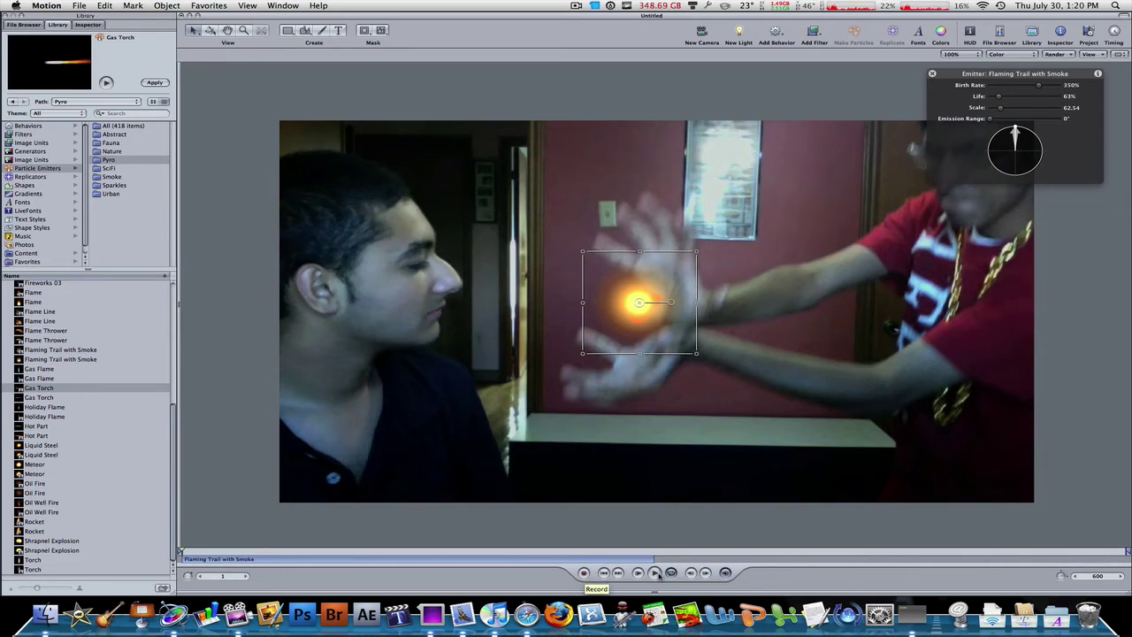
{"action": "left_click", "coordinate": [584, 573]}
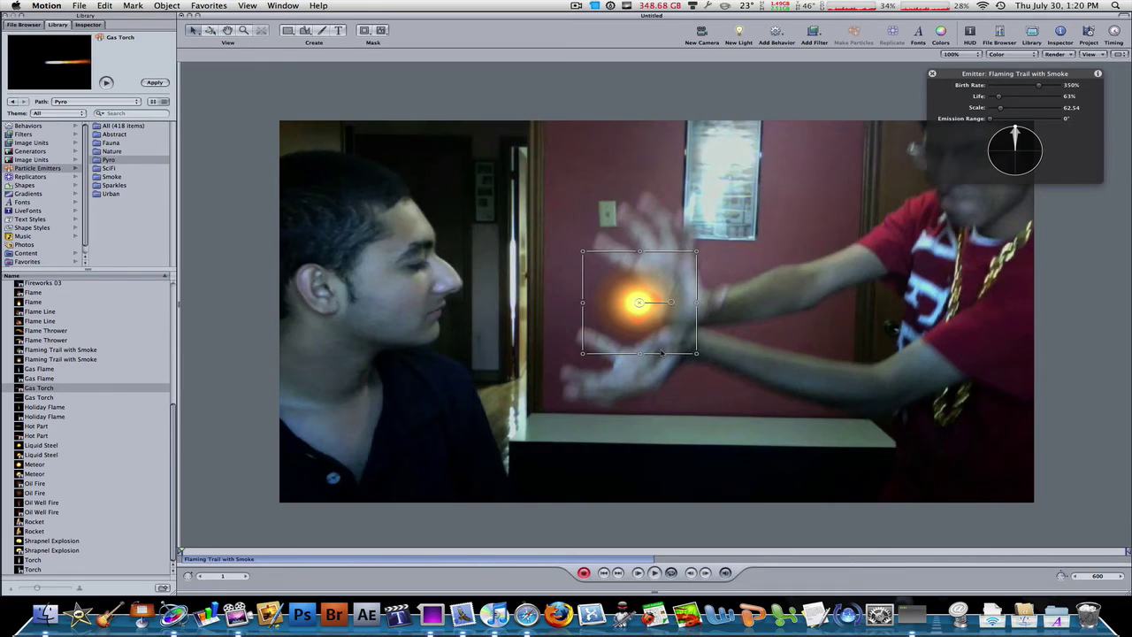
{"action": "left_click_drag", "start_coordinate": [652, 319], "coordinate": [654, 324]}
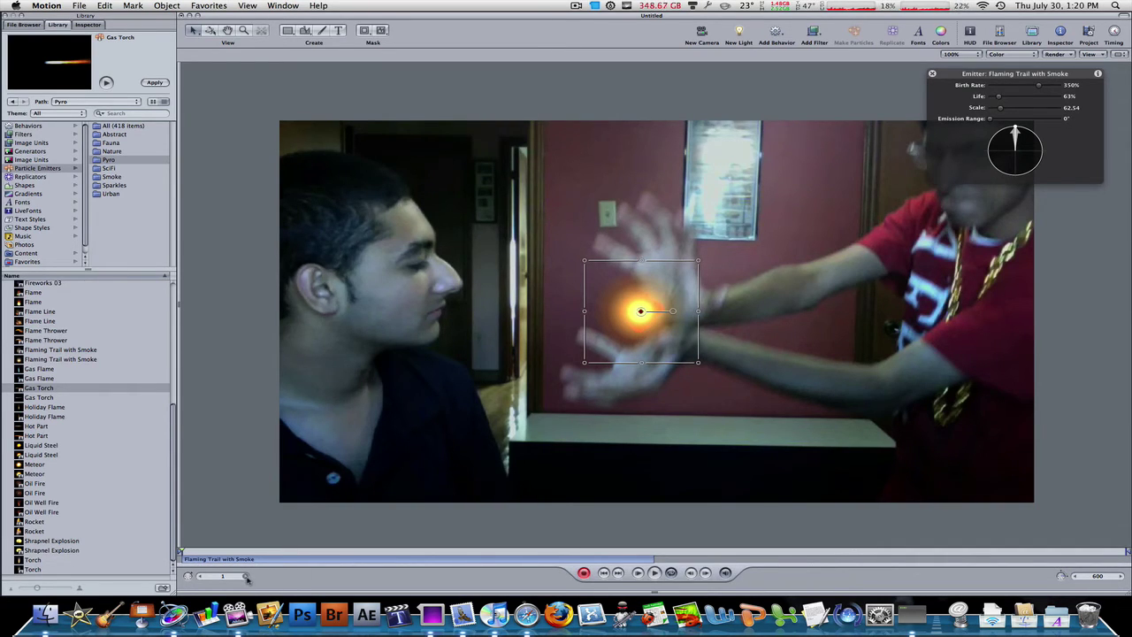
- Keyframe the fireball emitter lower at frames 5 and 9, keeping it between the descending hands
{"action": "left_click", "coordinate": [246, 577]}
{"action": "left_click", "coordinate": [245, 577]}
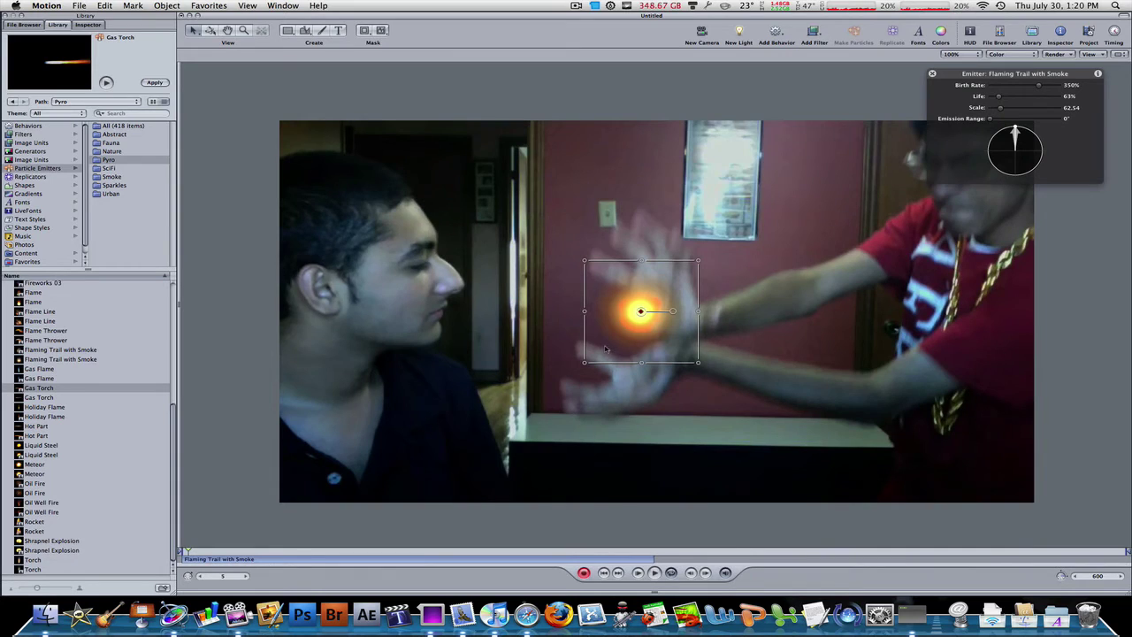
{"action": "left_click_drag", "start_coordinate": [651, 329], "coordinate": [647, 342]}
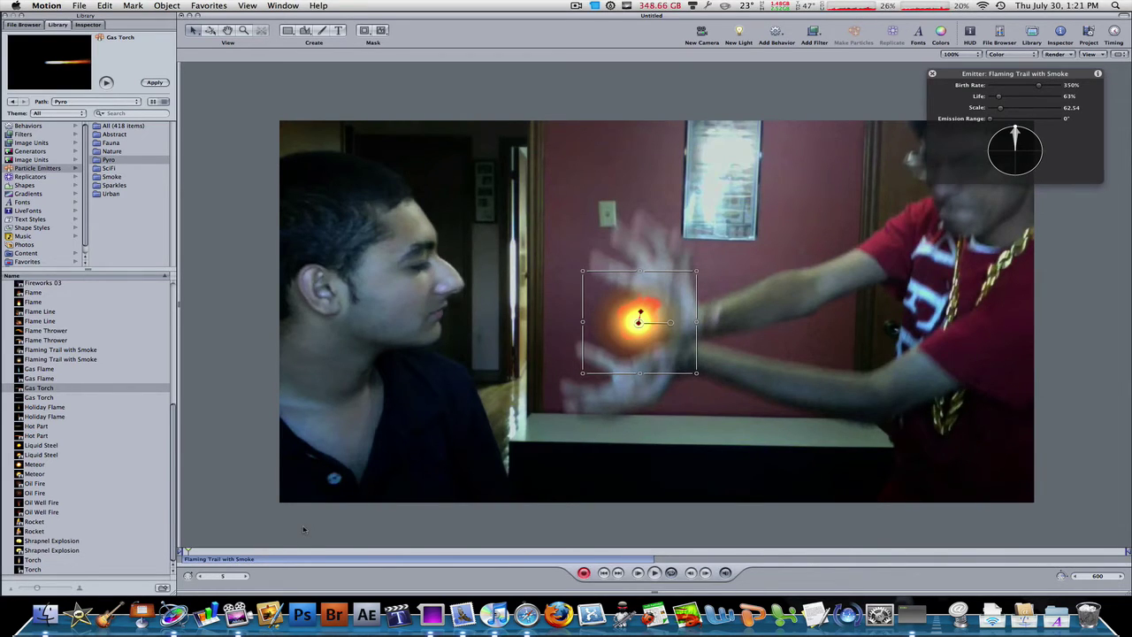
{"action": "left_click_drag", "start_coordinate": [237, 577], "coordinate": [249, 575]}
{"action": "left_click_drag", "start_coordinate": [654, 345], "coordinate": [652, 367]}
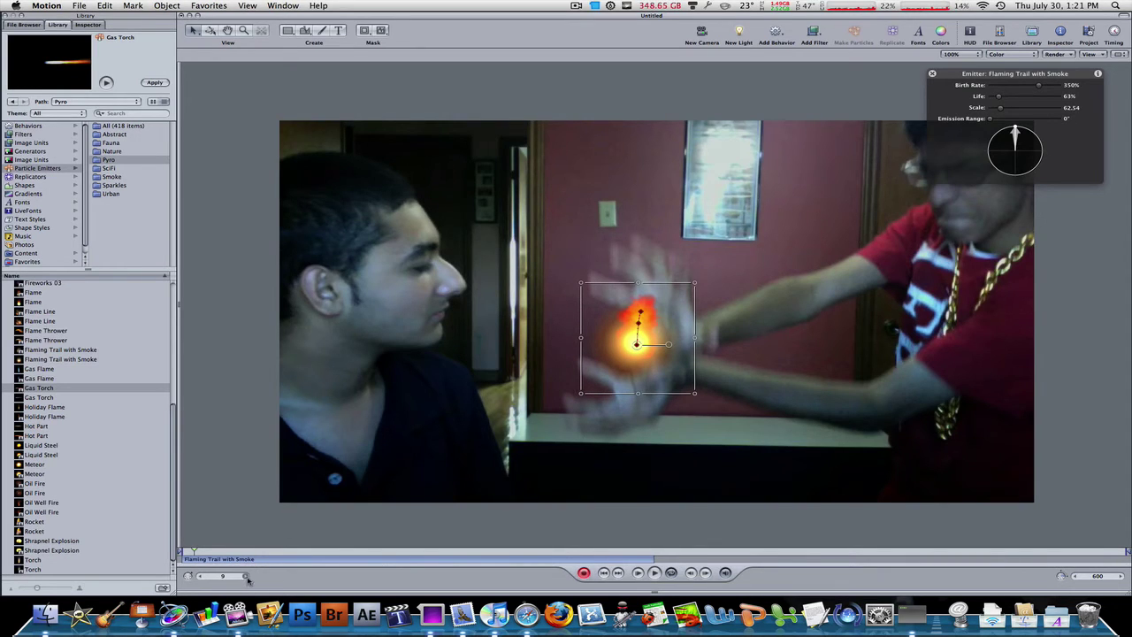
- Move the emitter farther down at frames 13 and 17 to keep its motion path between the palms
{"action": "left_click_drag", "start_coordinate": [245, 576], "coordinate": [247, 576]}
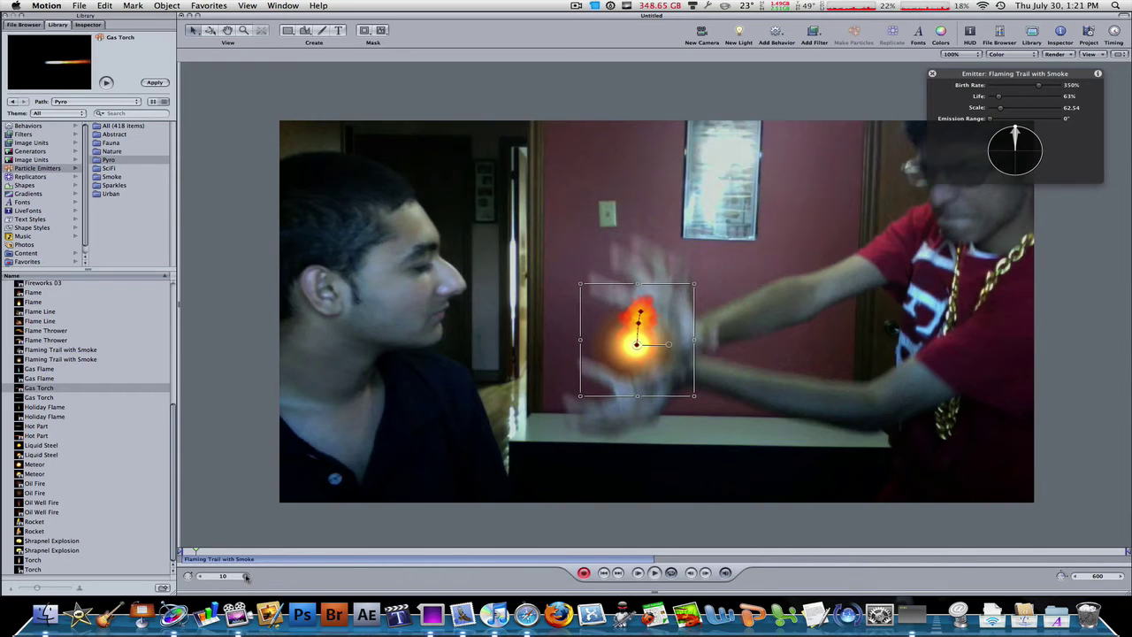
{"action": "left_click_drag", "start_coordinate": [246, 576], "coordinate": [248, 576]}
{"action": "left_click_drag", "start_coordinate": [664, 365], "coordinate": [660, 385]}
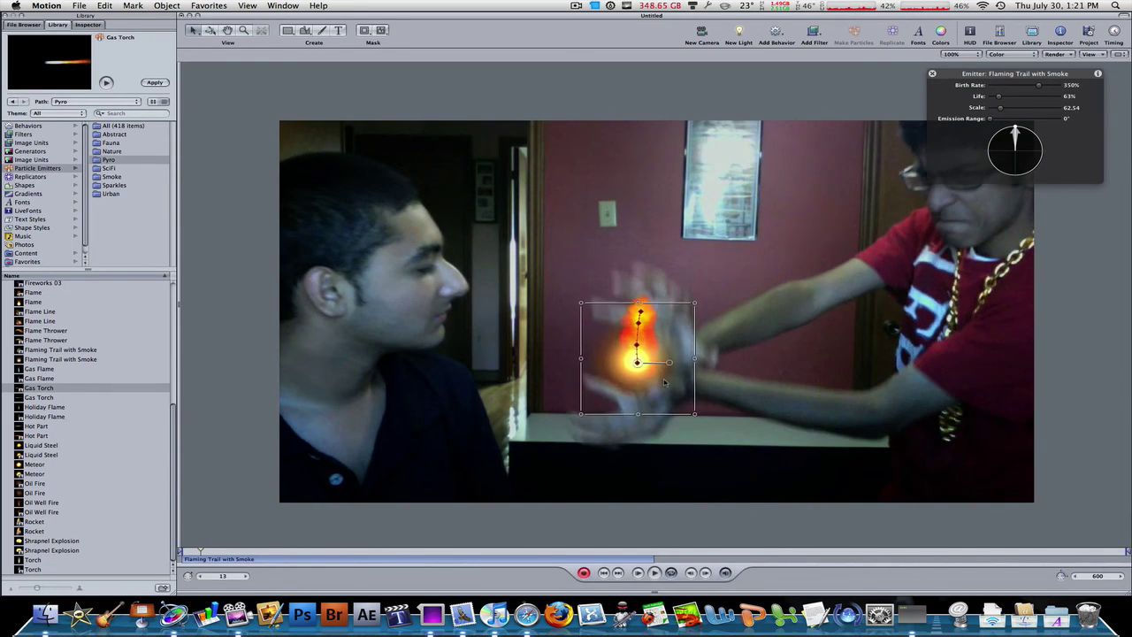
{"action": "left_click_drag", "start_coordinate": [246, 576], "coordinate": [249, 576]}
{"action": "left_click_drag", "start_coordinate": [640, 400], "coordinate": [644, 422]}
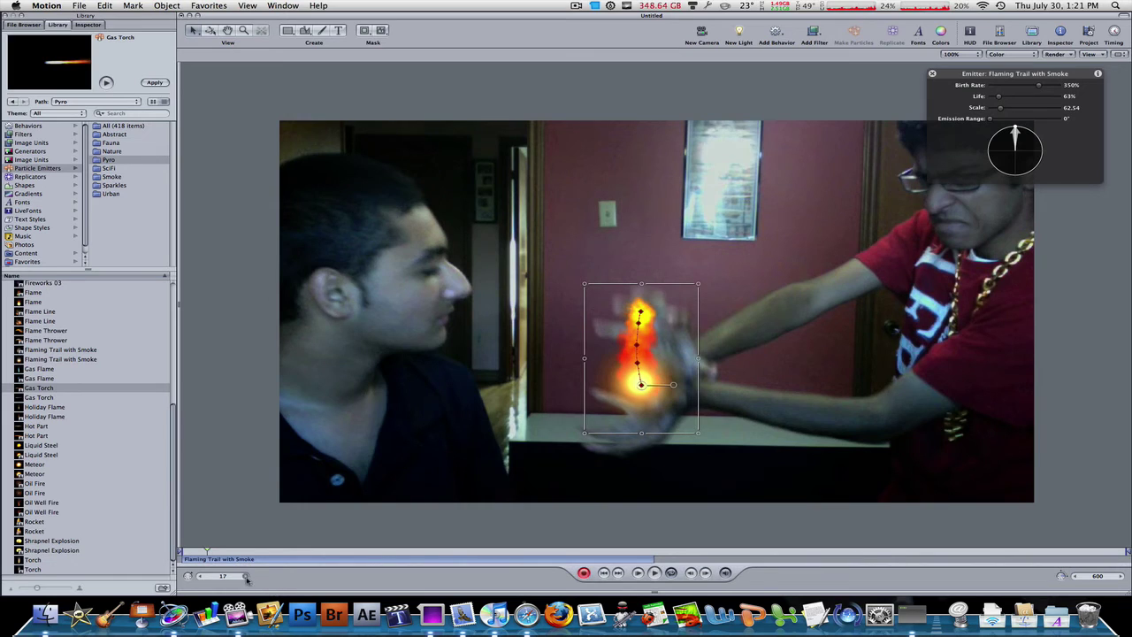
- Shift the emitter down and toward the right-hand actor's wrists at frame 21, and slightly farther right at frame 25
{"action": "left_click_drag", "start_coordinate": [244, 576], "coordinate": [246, 576]}
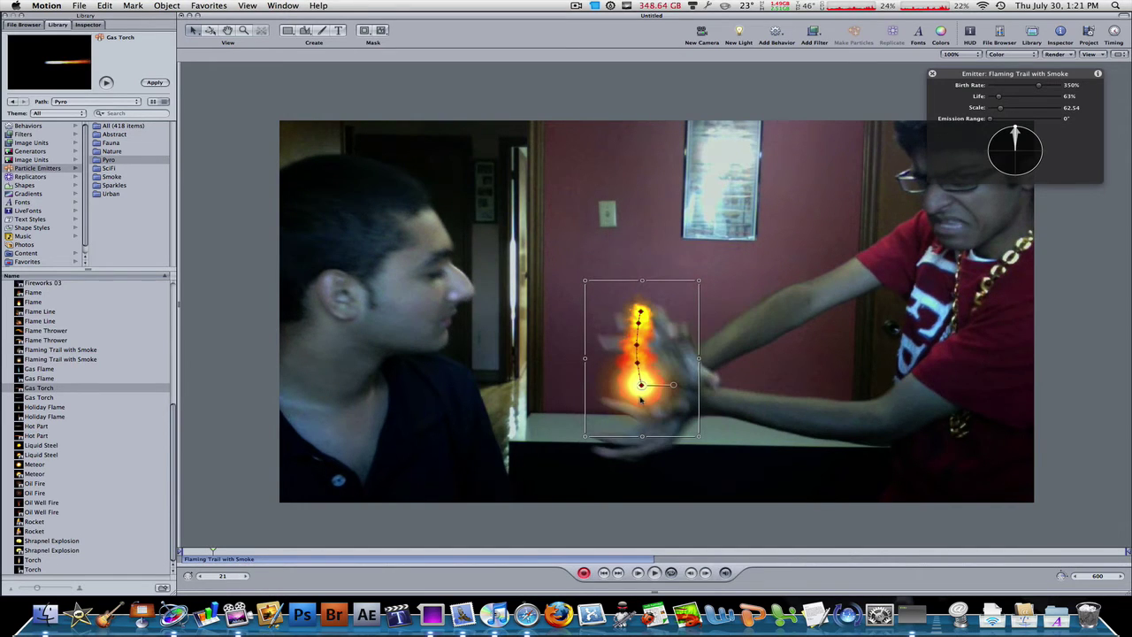
{"action": "left_click_drag", "start_coordinate": [648, 407], "coordinate": [668, 420]}
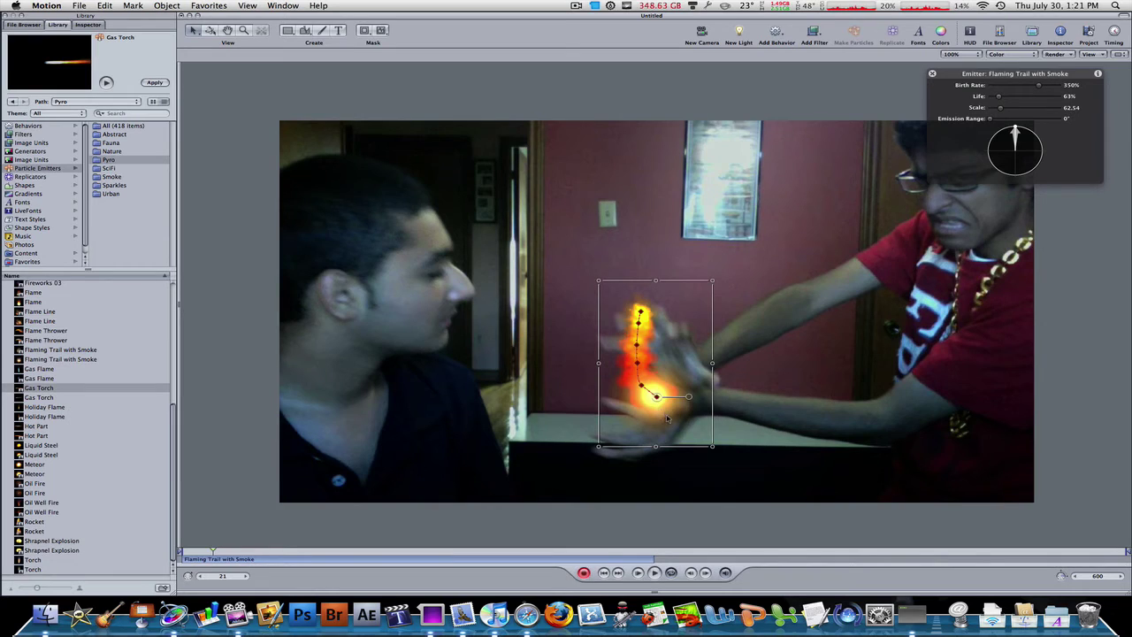
{"action": "left_click", "coordinate": [245, 576]}
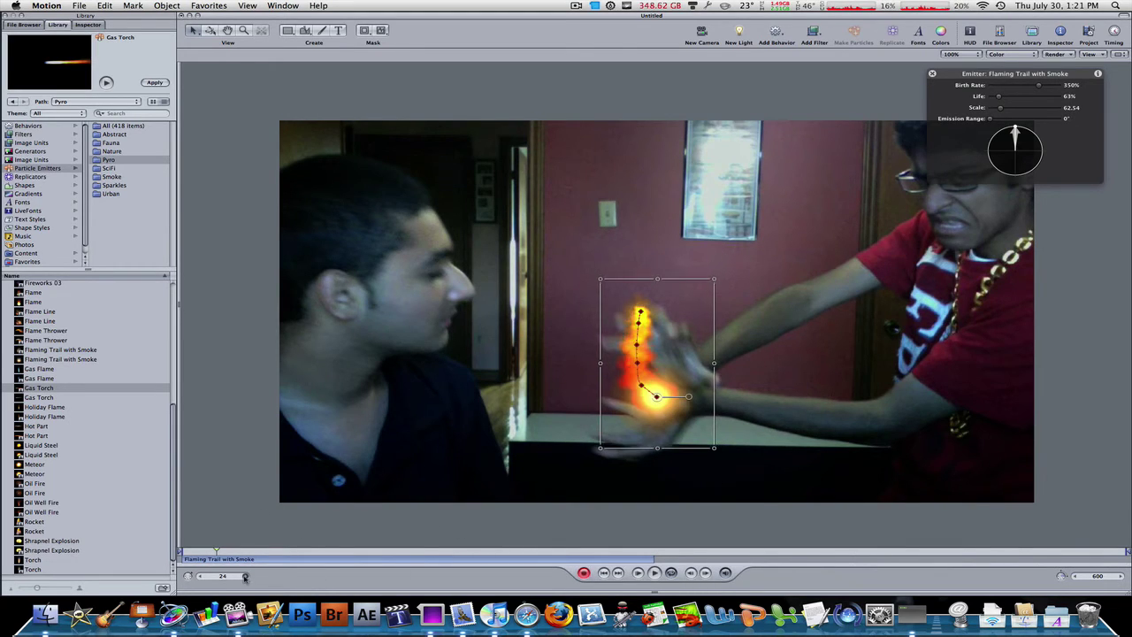
{"action": "left_click", "coordinate": [245, 576]}
{"action": "left_click_drag", "start_coordinate": [673, 436], "coordinate": [683, 432]}
- Advance a few frames past frame 25 and keyframe the emitter farther right and slightly up with the hands
{"action": "left_click", "coordinate": [245, 576]}
{"action": "left_click", "coordinate": [245, 576]}
{"action": "left_click", "coordinate": [245, 576]}
{"action": "left_click", "coordinate": [245, 576]}
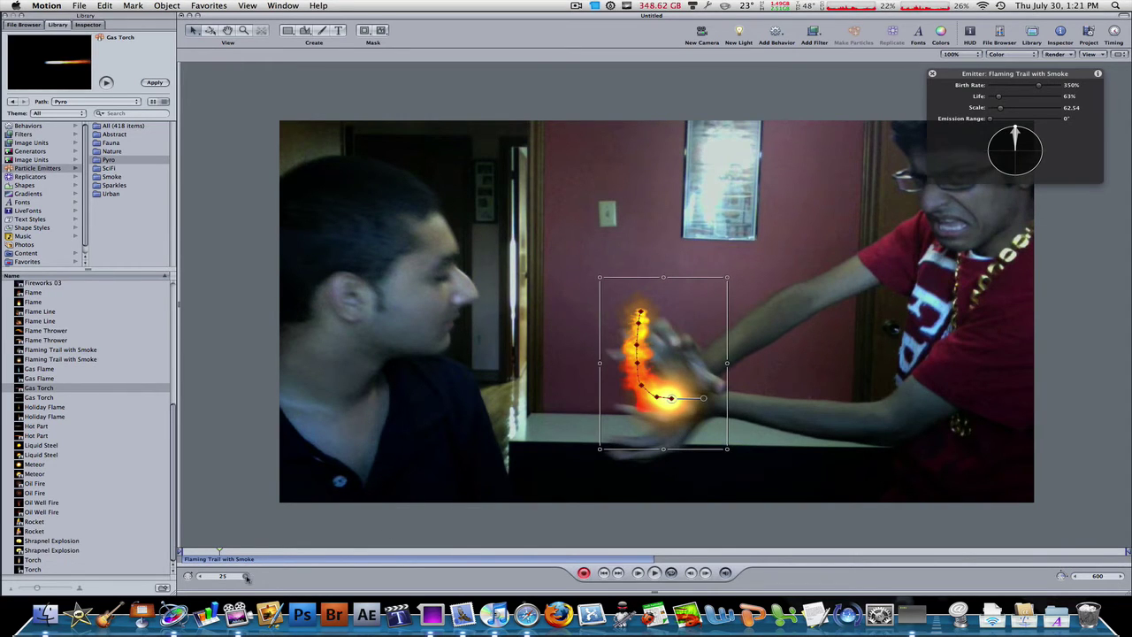
{"action": "left_click_drag", "start_coordinate": [699, 436], "coordinate": [716, 428]}
- Continue advancing past frame 36 and nudge the emitter to stay with the hands as they pull back toward the body
{"action": "left_click", "coordinate": [245, 576]}
{"action": "left_click", "coordinate": [245, 576]}
{"action": "left_click", "coordinate": [245, 576]}
{"action": "left_click", "coordinate": [245, 576]}
{"action": "left_click", "coordinate": [241, 576]}
{"action": "left_click", "coordinate": [241, 576]}
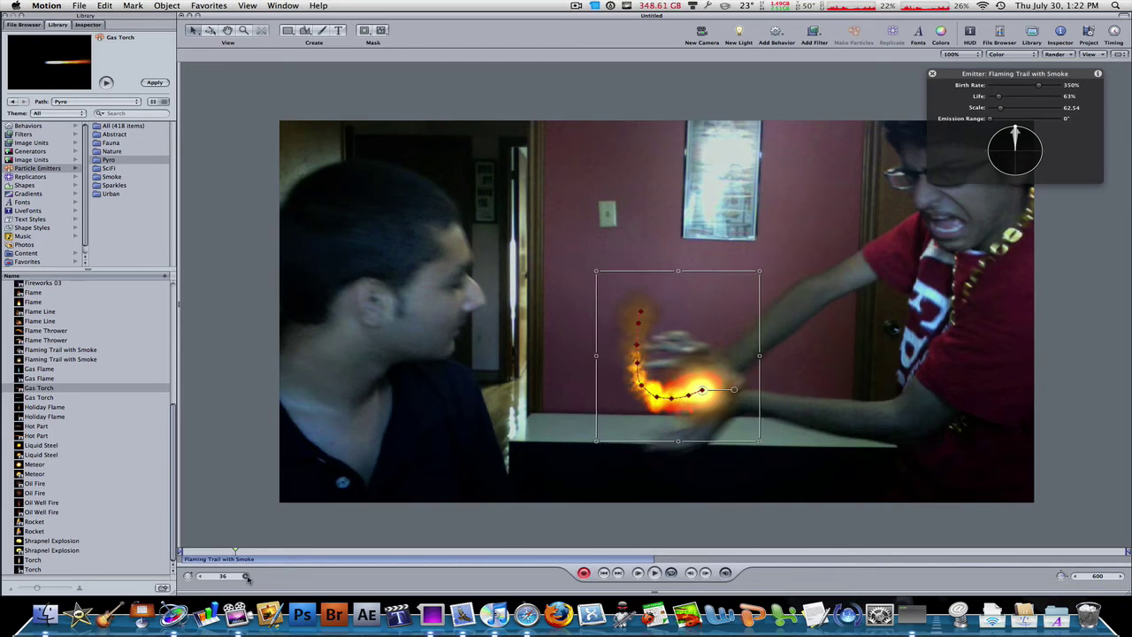
{"action": "left_click", "coordinate": [241, 576]}
{"action": "left_click_drag", "start_coordinate": [721, 426], "coordinate": [721, 430]}
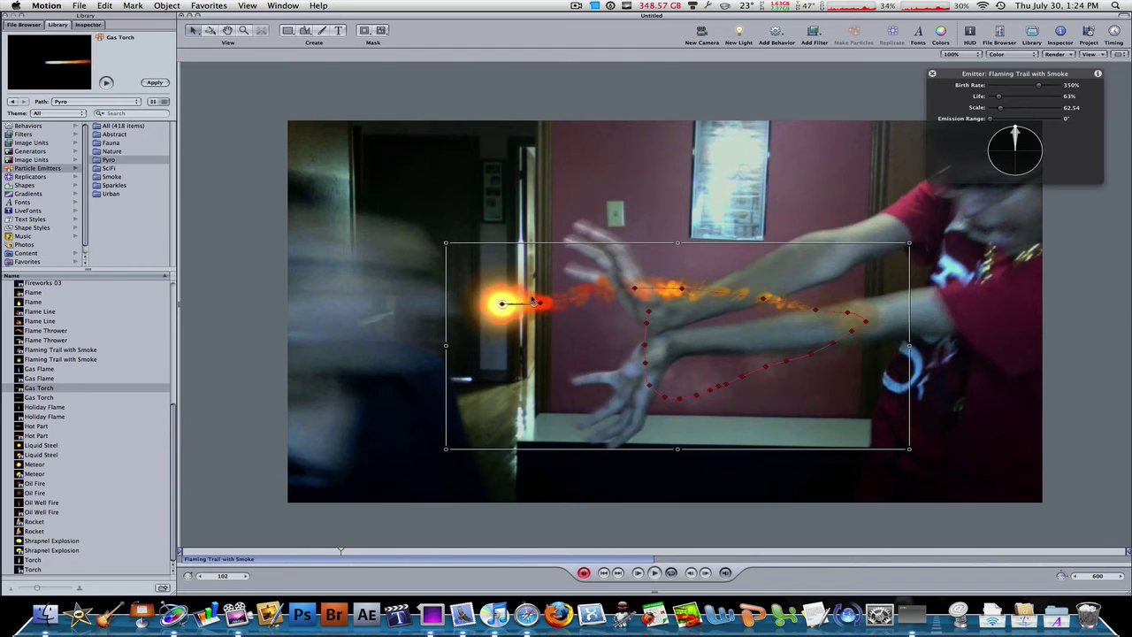
- Review the animation, go to frame 95 and remove the motion path keyframe beside the outstretched hands
{"action": "left_click", "coordinate": [299, 532]}
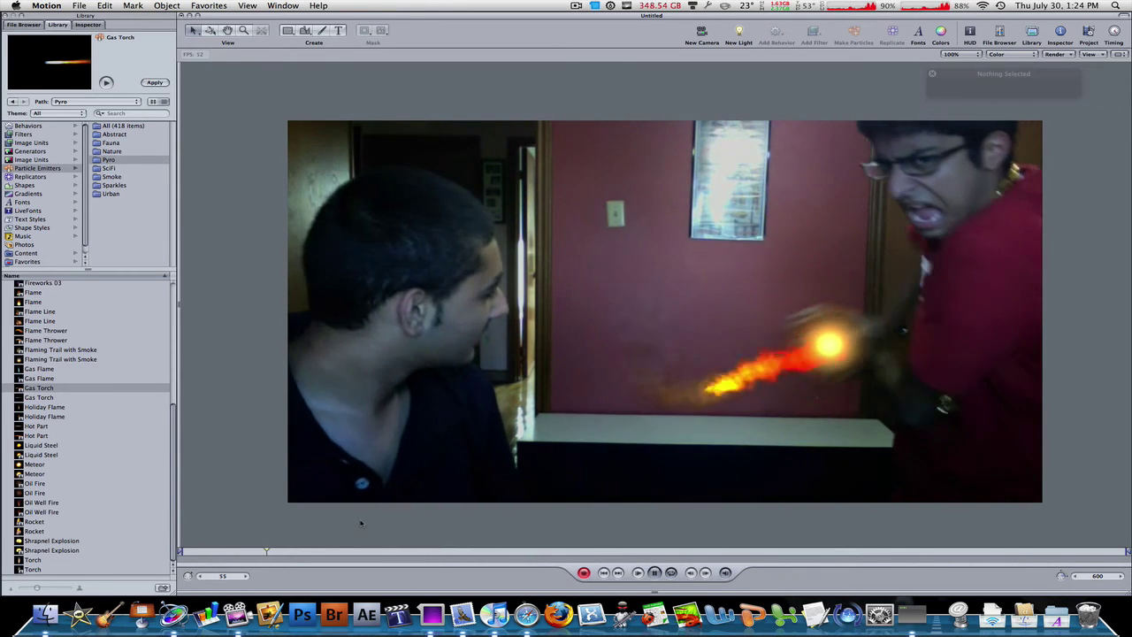
{"action": "mouse_move", "coordinate": [320, 553]}
{"action": "left_mouse_down"}
{"action": "mouse_move", "coordinate": [248, 552]}
{"action": "mouse_move", "coordinate": [329, 555]}
{"action": "left_mouse_up"}
{"action": "left_click", "coordinate": [597, 298]}
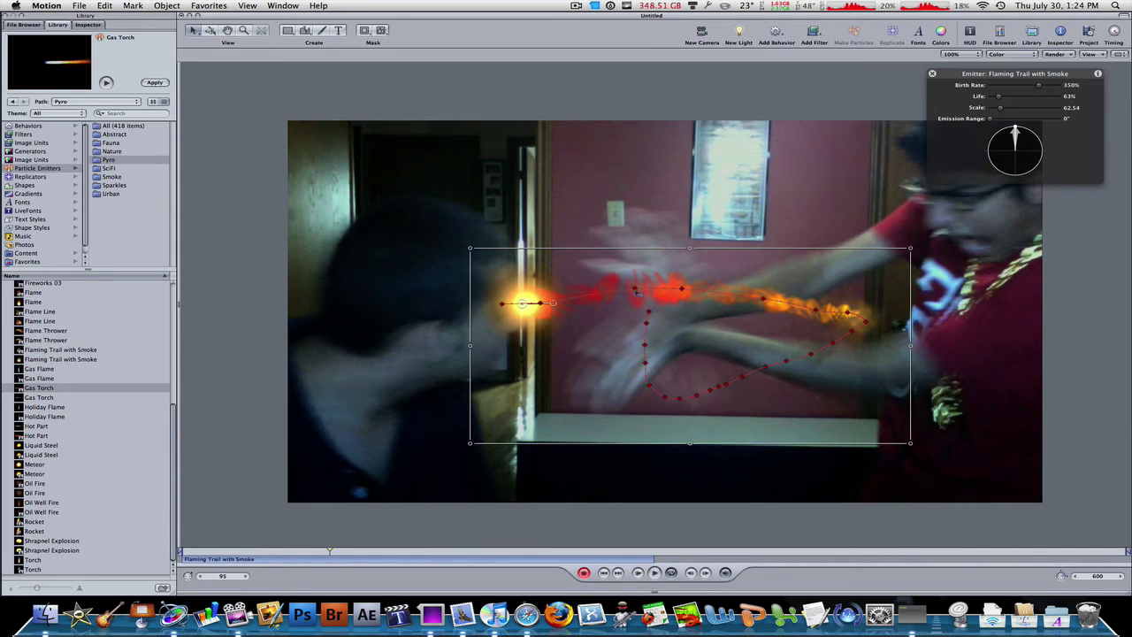
{"action": "left_click", "coordinate": [636, 289]}
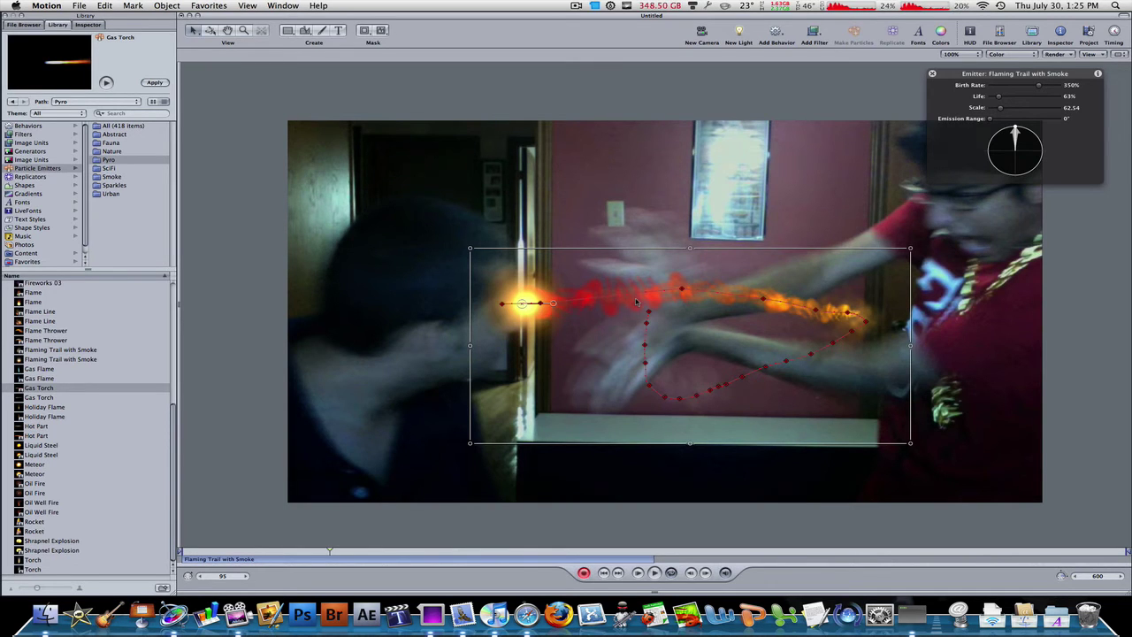
- Replay the throw and remove the extra motion path keyframe just after the rightmost bend, checking the smoothed path in playback
{"action": "key", "text": "space"}
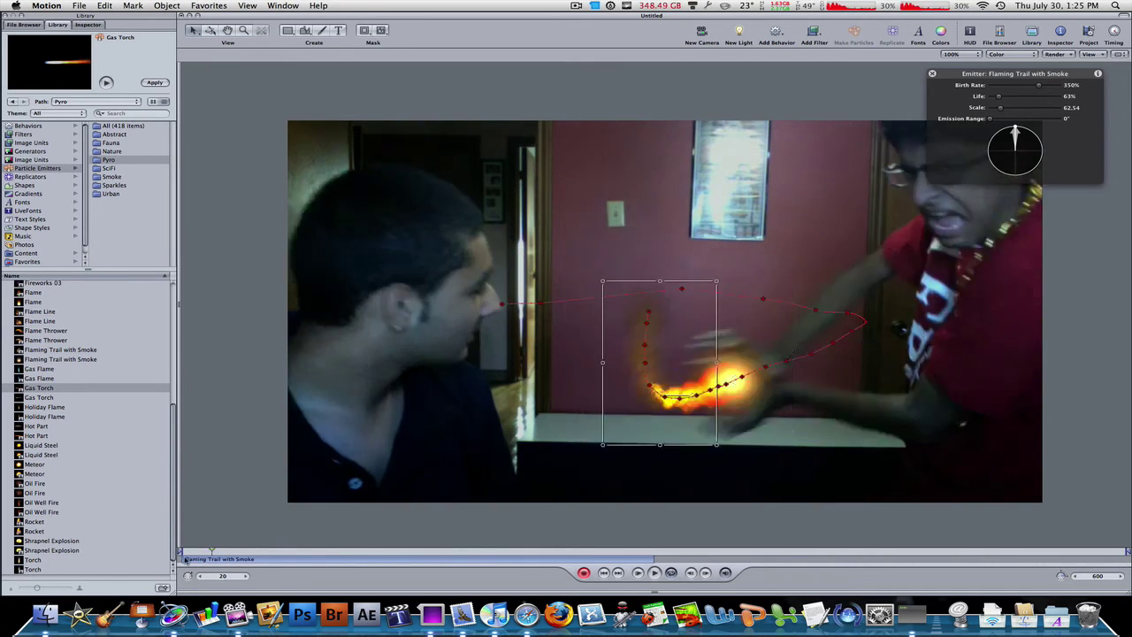
{"action": "left_click", "coordinate": [271, 542]}
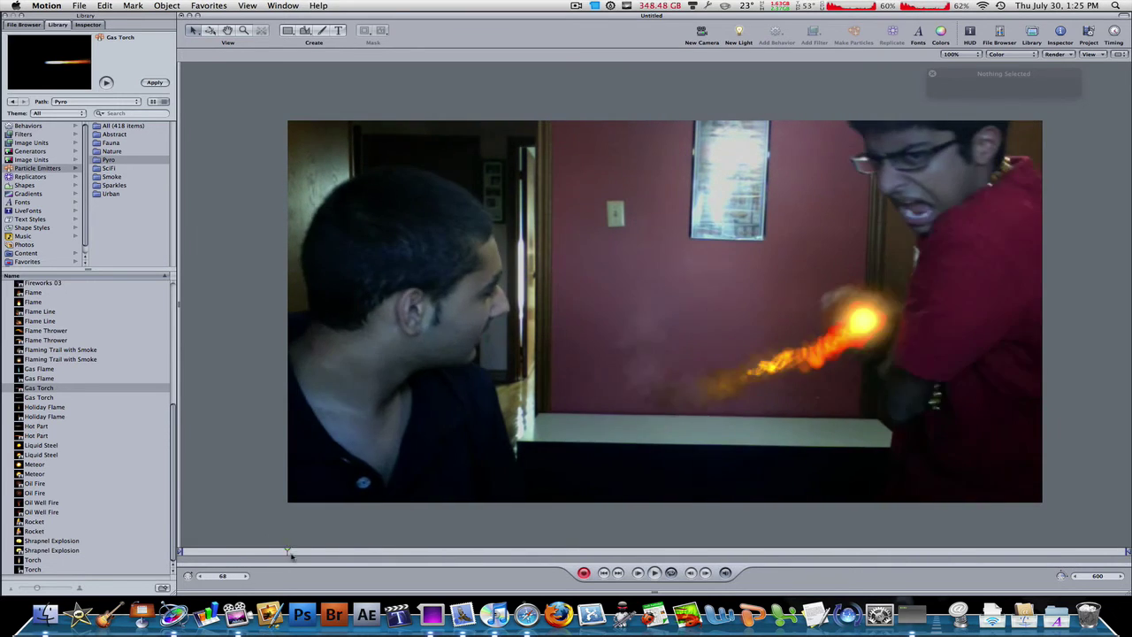
{"action": "left_click", "coordinate": [209, 552]}
{"action": "left_click", "coordinate": [637, 398]}
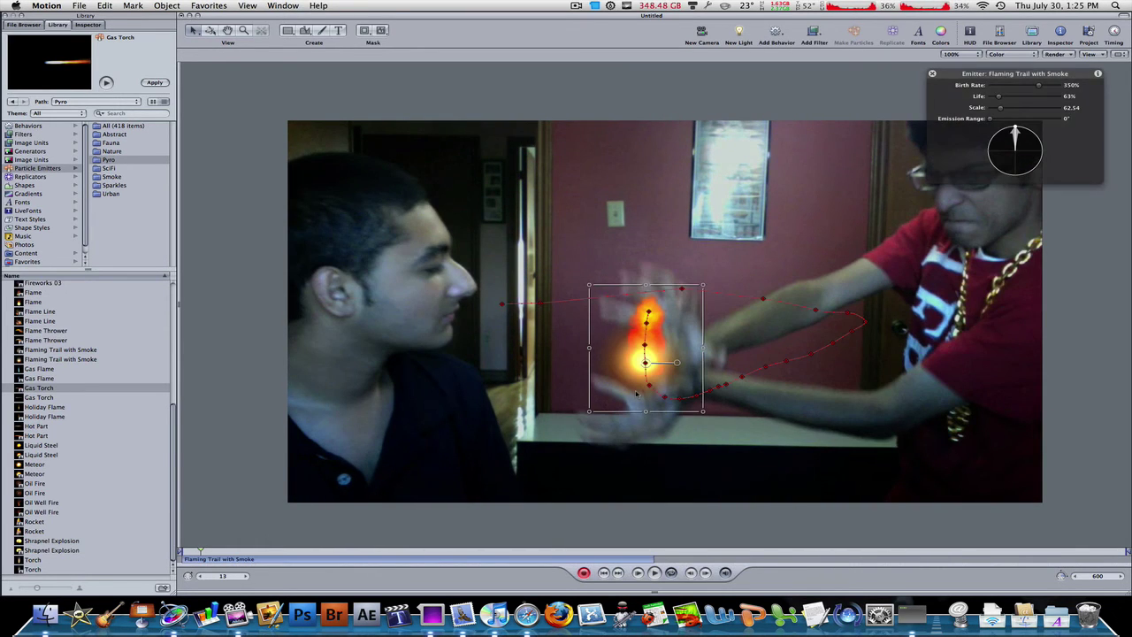
{"action": "key", "text": "space"}
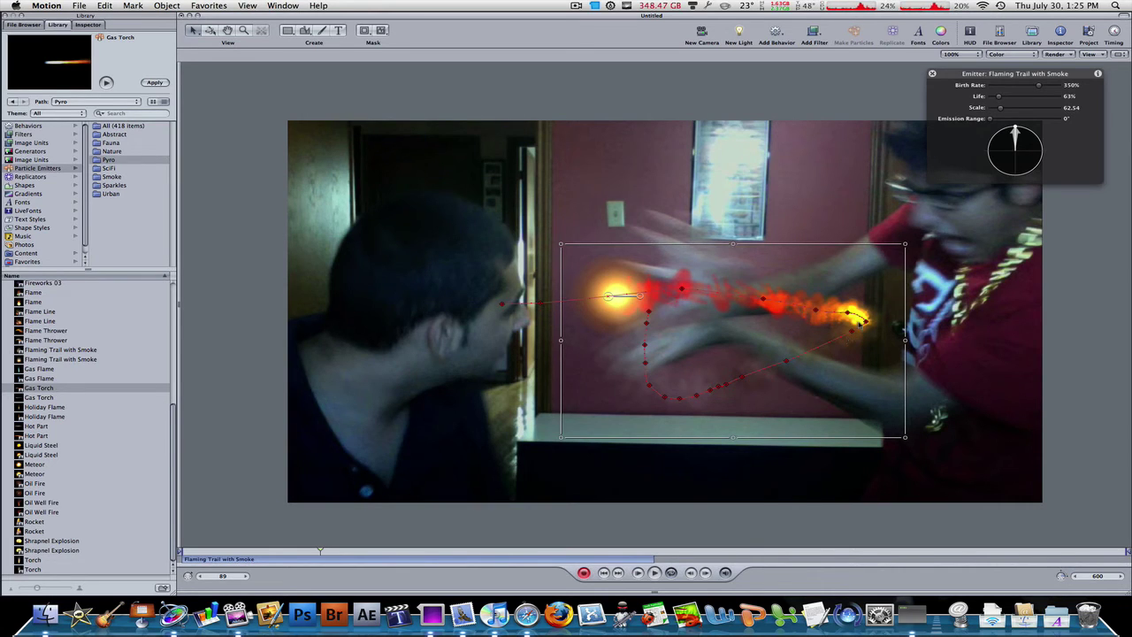
{"action": "left_click_drag", "start_coordinate": [852, 315], "coordinate": [854, 327]}
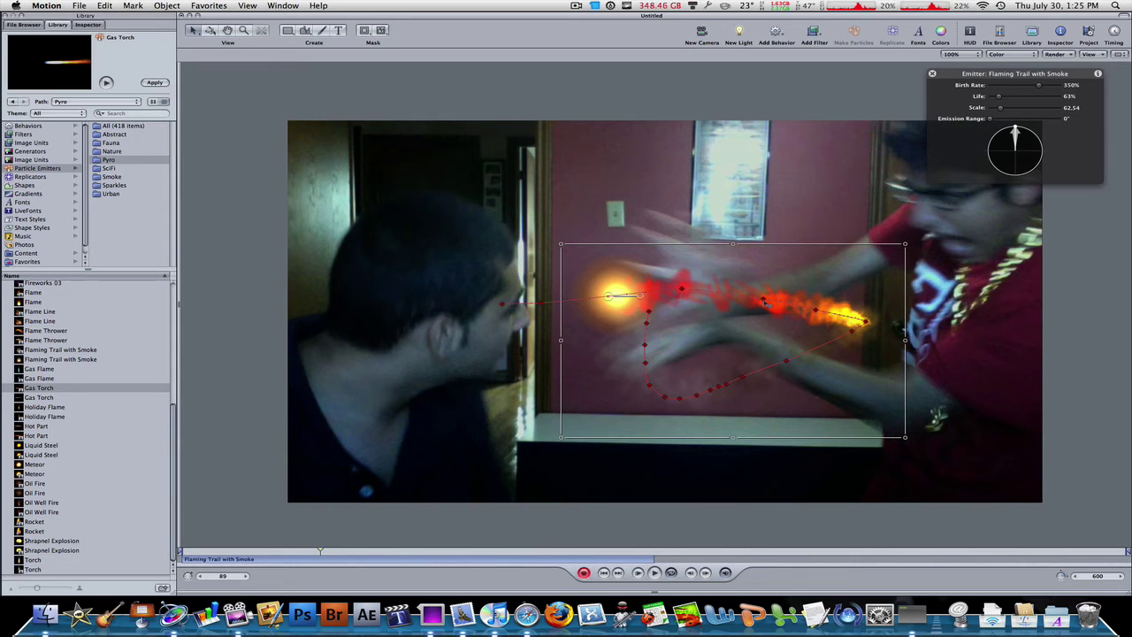
{"action": "left_click", "coordinate": [471, 546]}
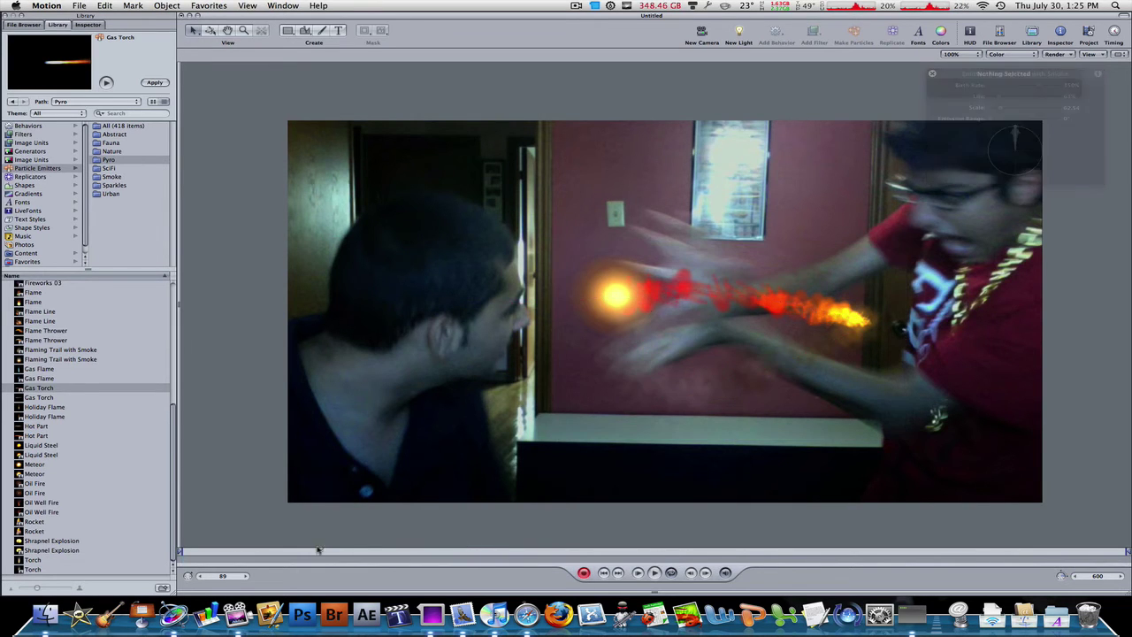
{"action": "key", "text": "space"}
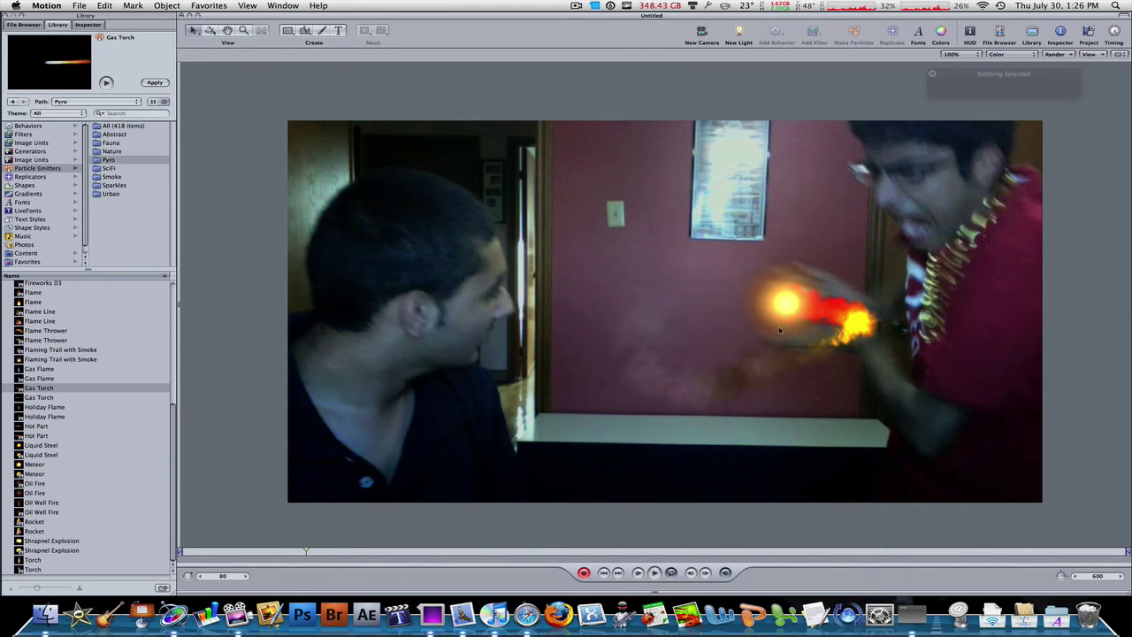
- Keyframe the emitter's Scale to grow during the throw: 88 at frame 88, 176 at frame 92 and 359 at frame 95
{"action": "left_click", "coordinate": [779, 331]}
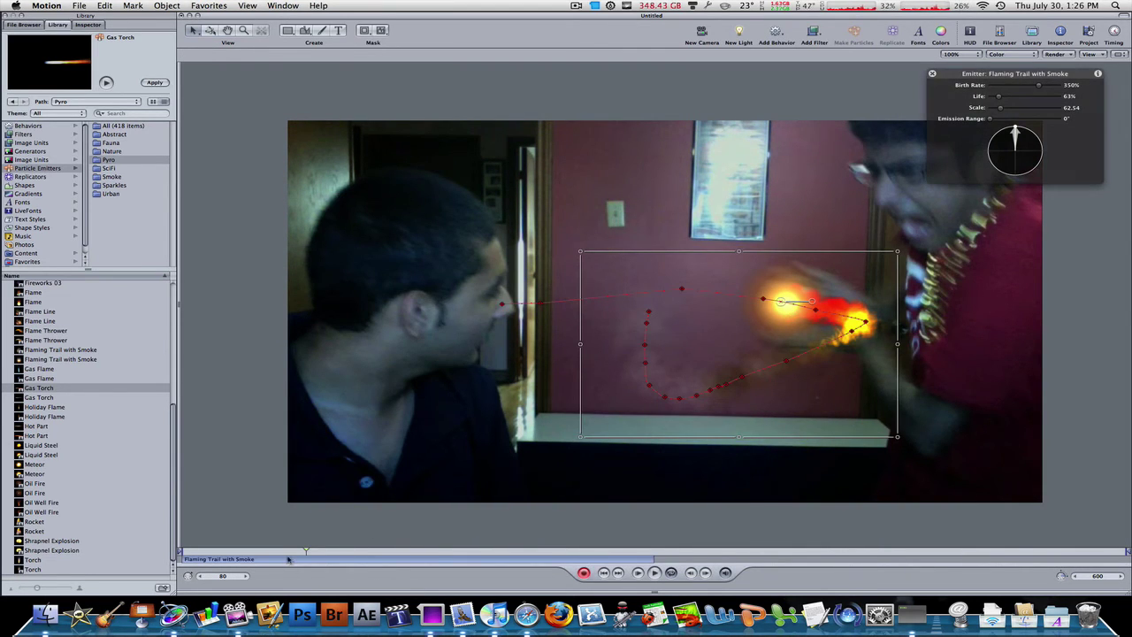
{"action": "left_click_drag", "start_coordinate": [288, 559], "coordinate": [322, 551]}
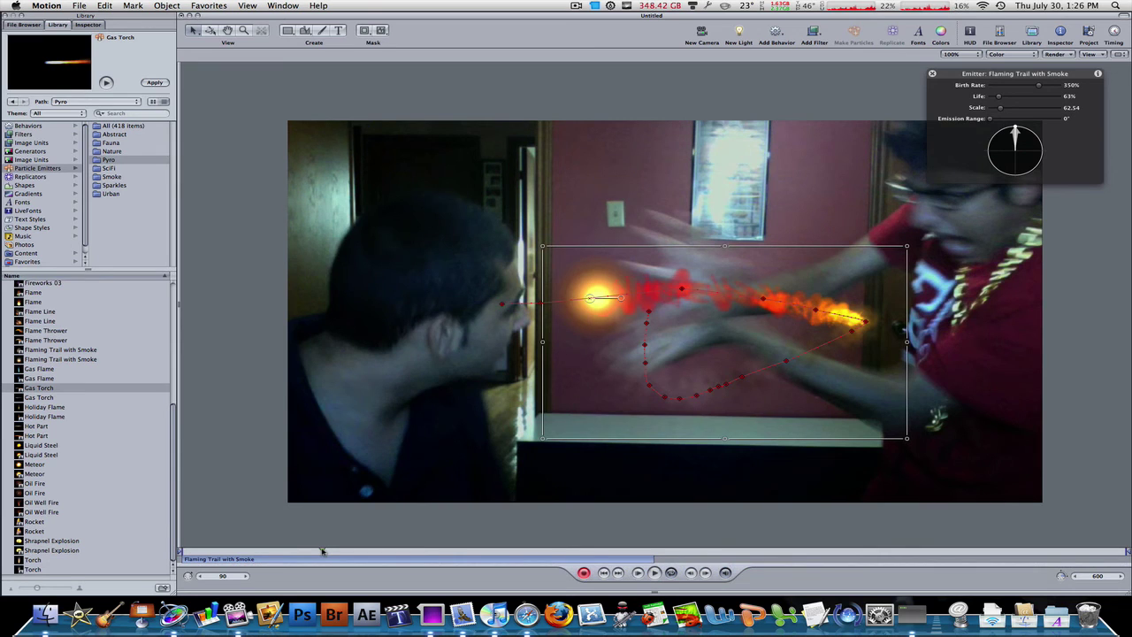
{"action": "left_click_drag", "start_coordinate": [322, 551], "coordinate": [314, 559]}
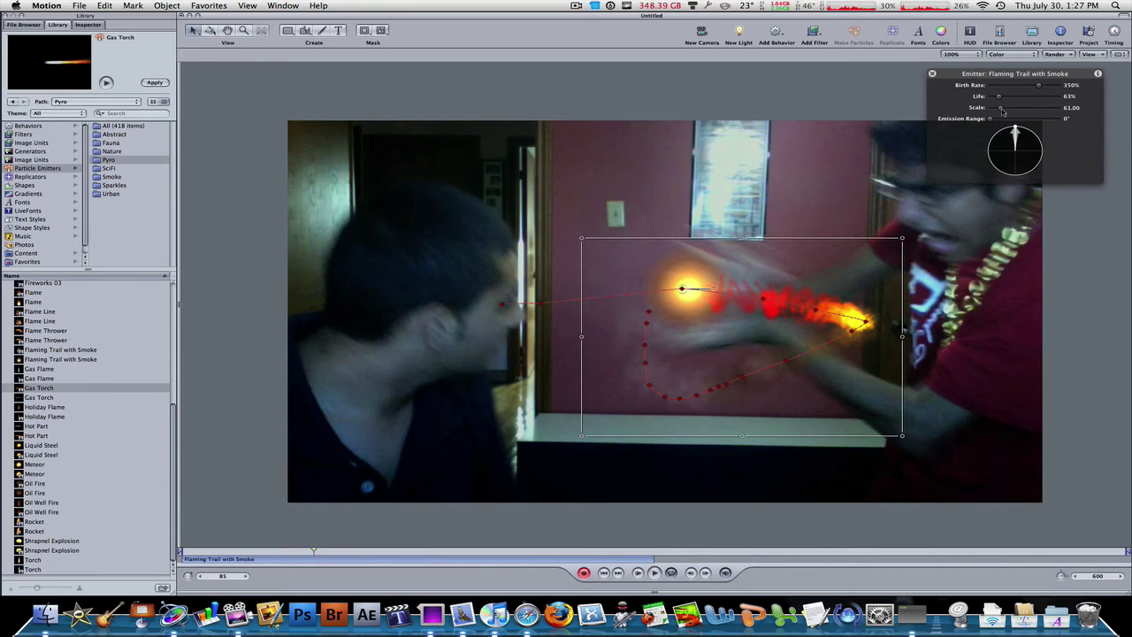
{"action": "left_click_drag", "start_coordinate": [1002, 110], "coordinate": [1009, 111]}
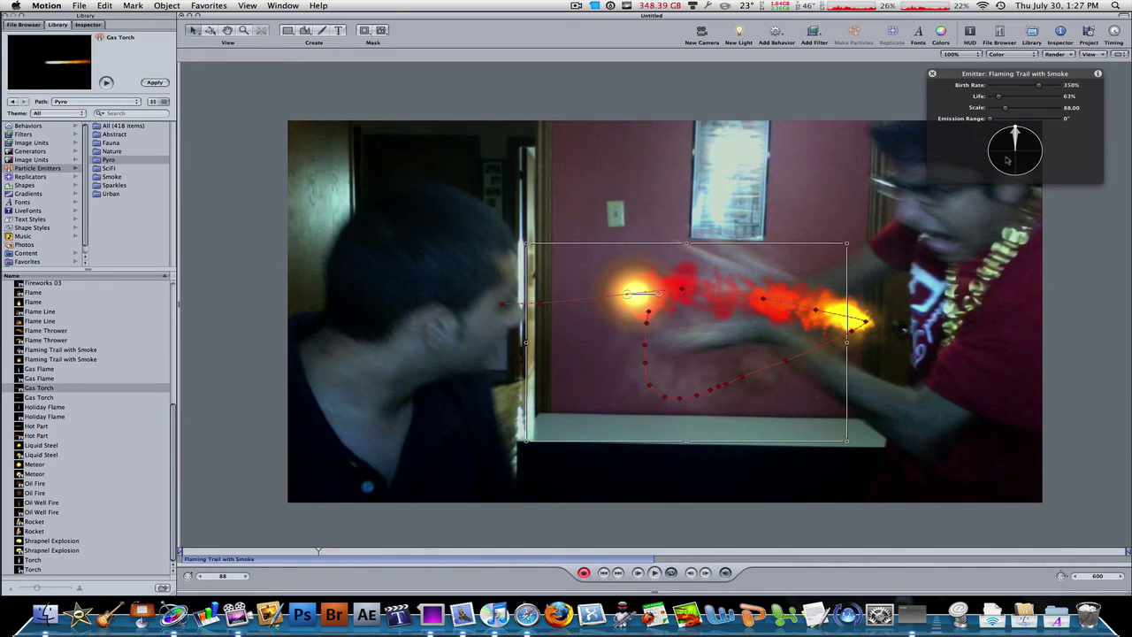
{"action": "left_click_drag", "start_coordinate": [1006, 114], "coordinate": [1011, 112]}
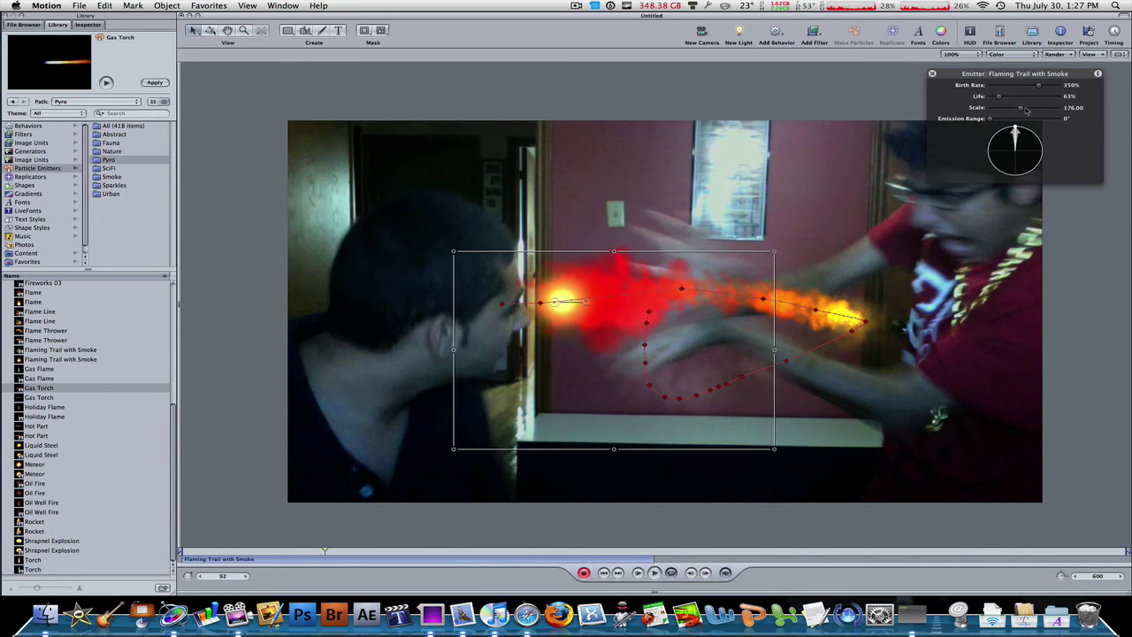
{"action": "left_click_drag", "start_coordinate": [1021, 112], "coordinate": [1054, 109]}
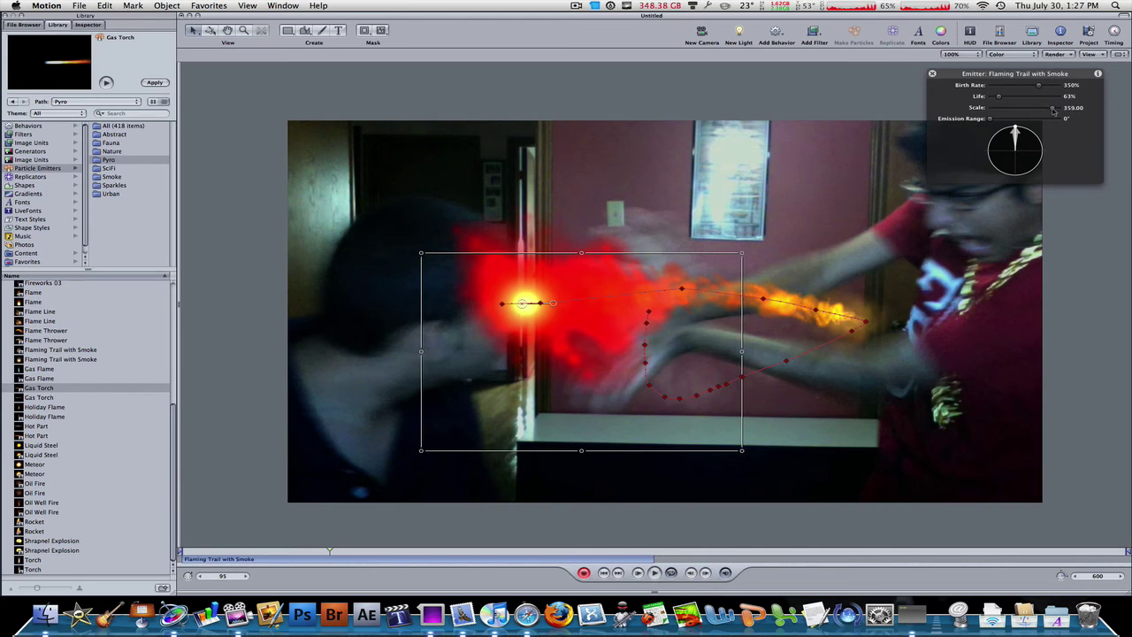
- Play back the growing fireball from frame 1 and again from frame 84, stopping at frame 172 with the emitter selected
{"action": "left_click", "coordinate": [553, 534]}
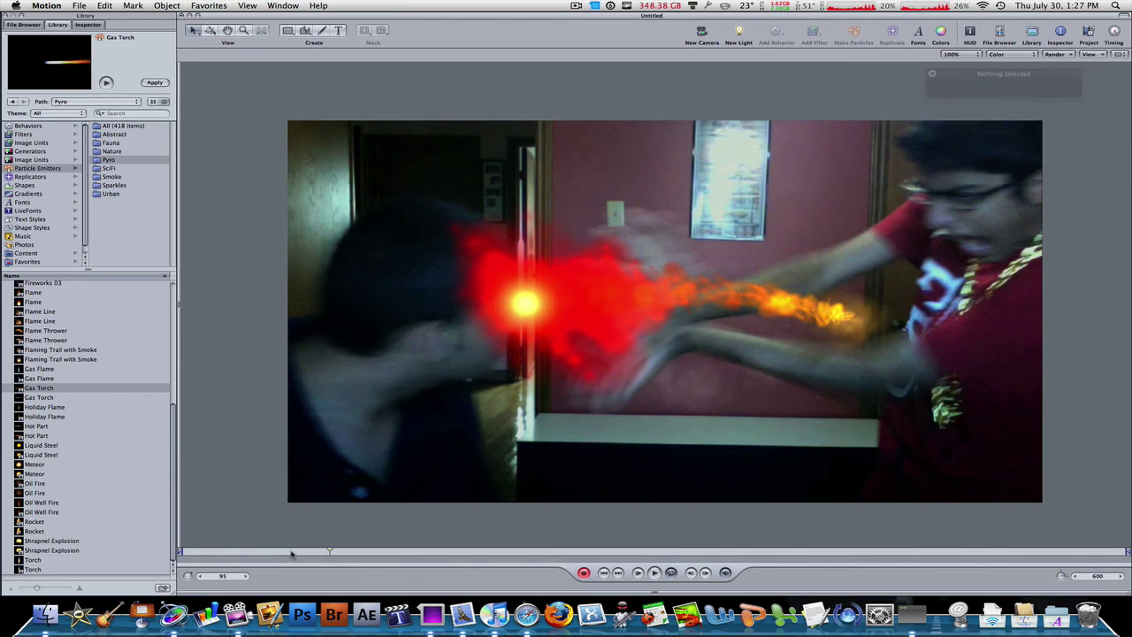
{"action": "left_click", "coordinate": [269, 553]}
{"action": "key", "text": "space"}
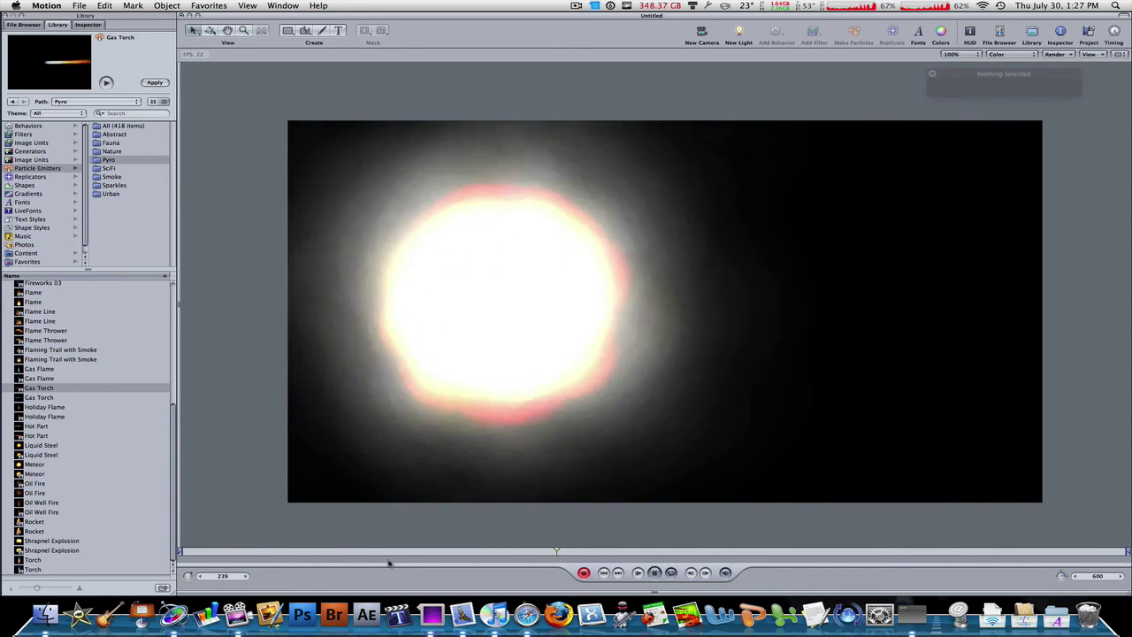
{"action": "left_click_drag", "start_coordinate": [373, 552], "coordinate": [127, 541]}
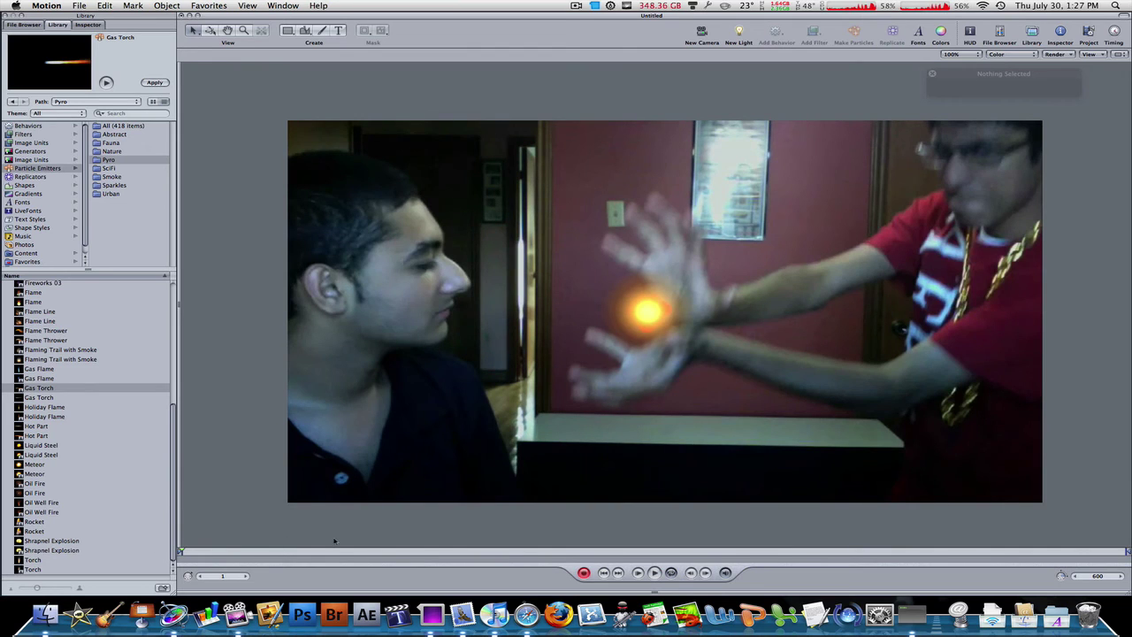
{"action": "key", "text": "space"}
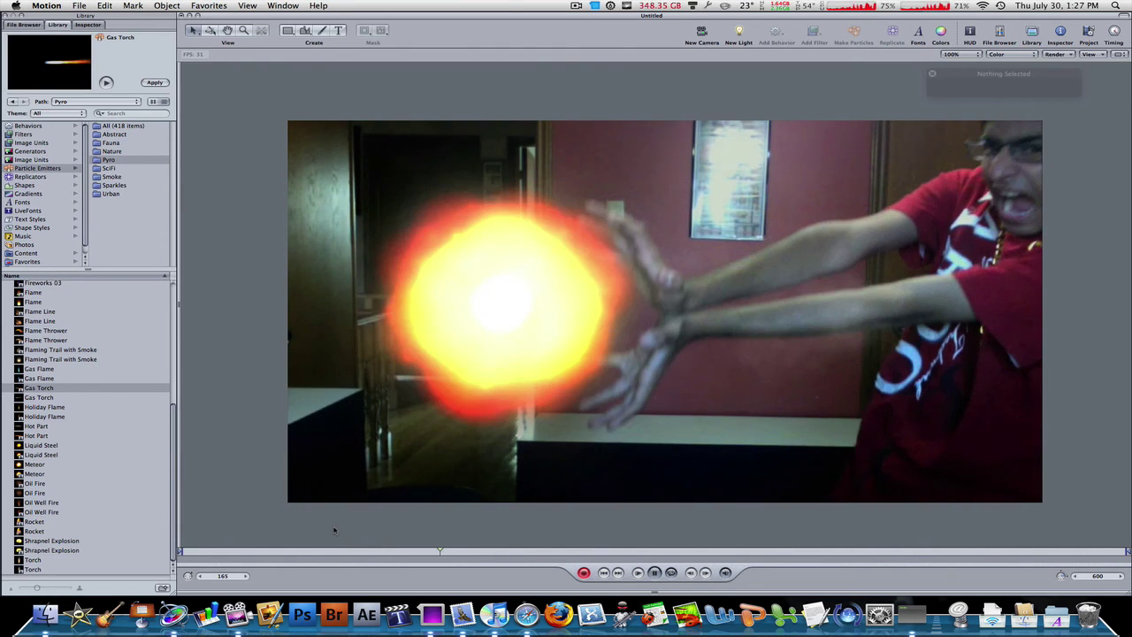
{"action": "key", "text": "space"}
{"action": "left_click_drag", "start_coordinate": [385, 553], "coordinate": [312, 554]}
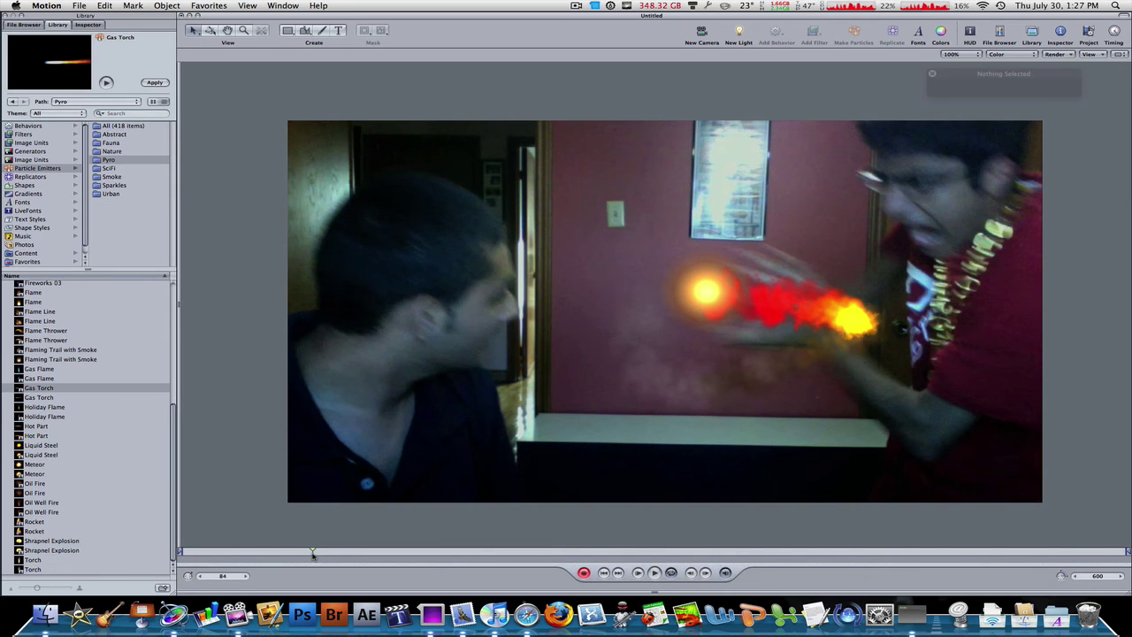
{"action": "key", "text": "space"}
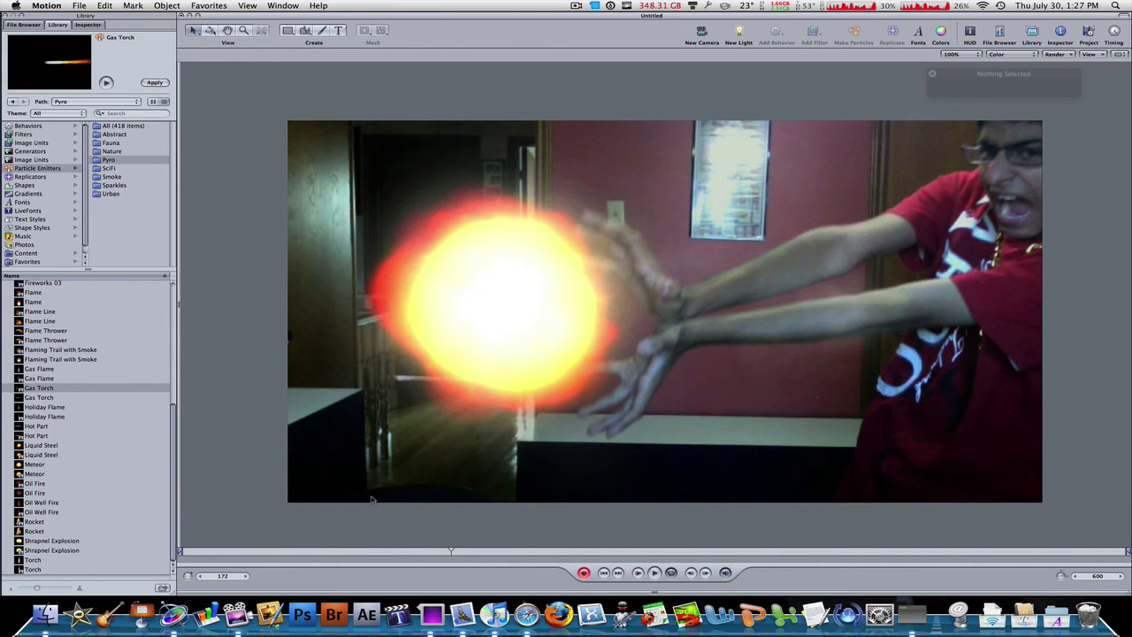
{"action": "left_click", "coordinate": [468, 286]}
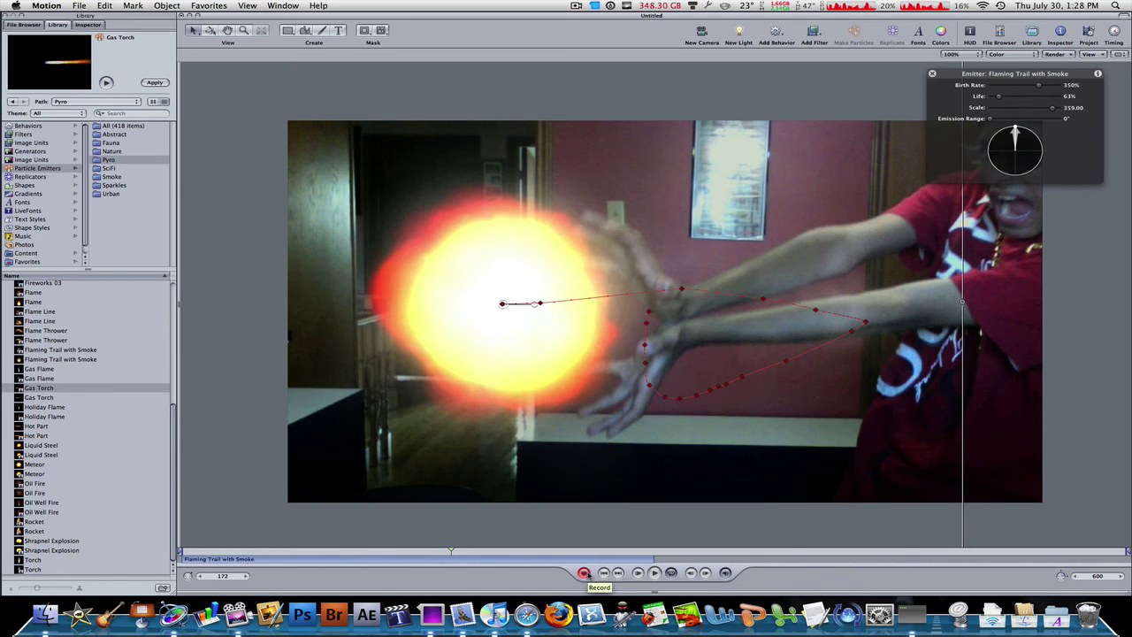
- Turn off keyframe recording and look over the project's export commands without choosing one
{"action": "left_click", "coordinate": [583, 572]}
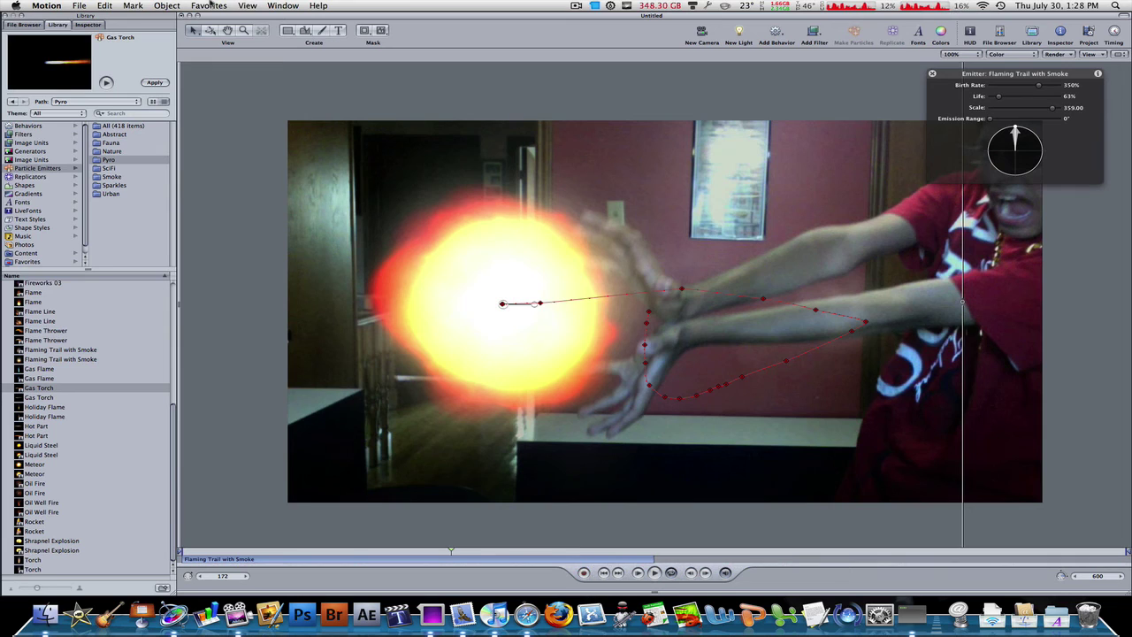
{"action": "left_click", "coordinate": [82, 5]}
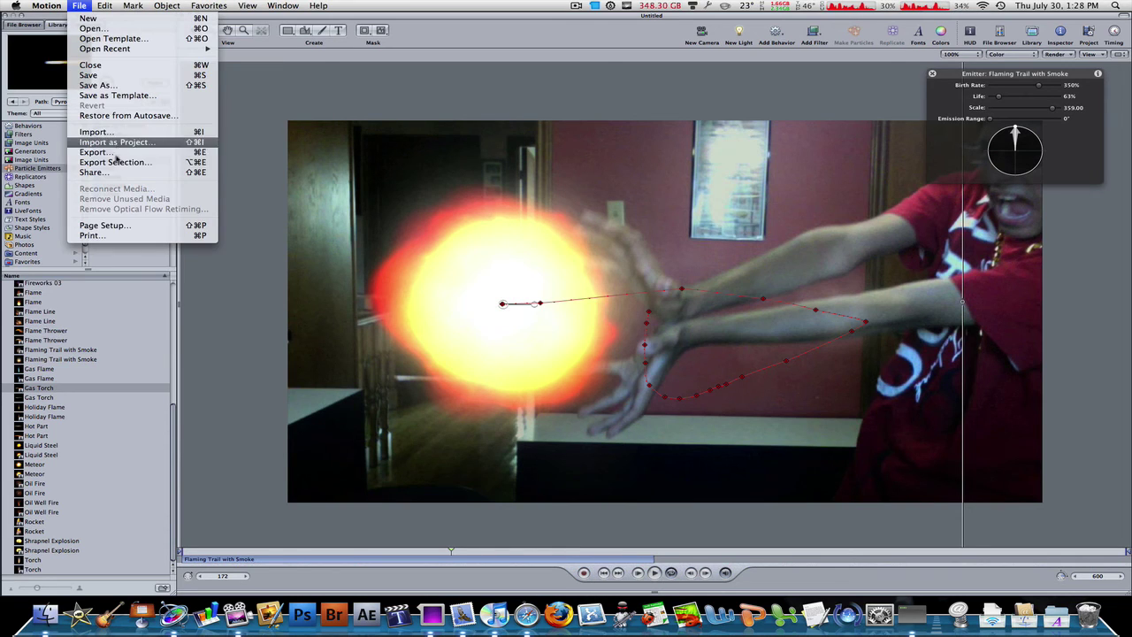
{"action": "left_click", "coordinate": [194, 329]}
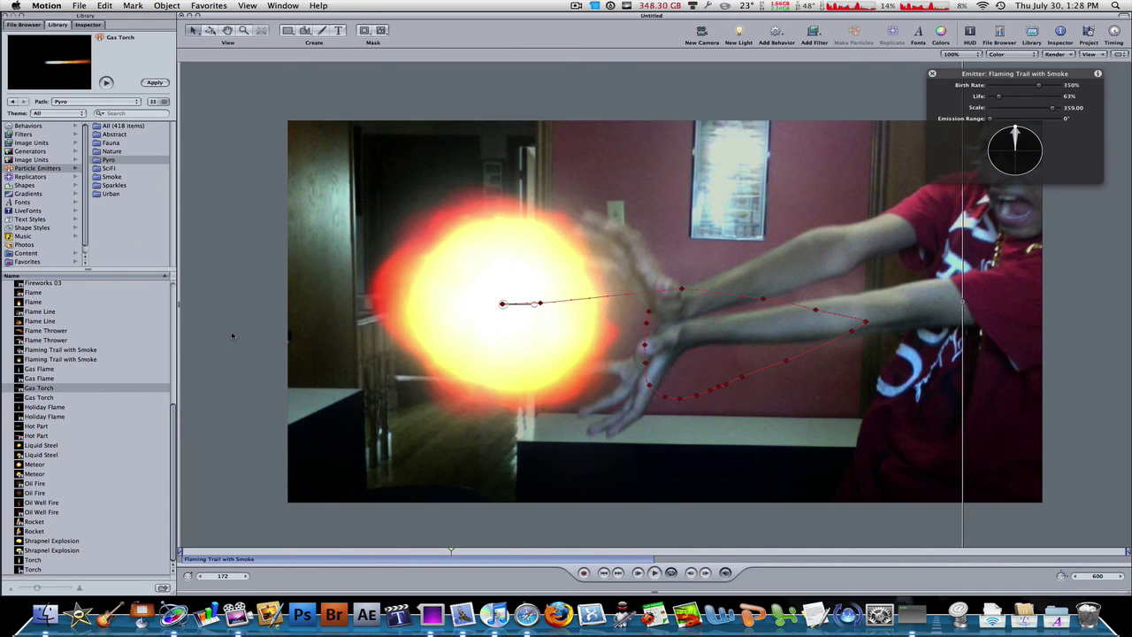
- Switch to Finder, preview the movie New Project 1.mov in the Documents folder, close the preview and move on to the next desktop space
{"action": "key", "text": "ctrl+Right"}
{"action": "key", "text": "space"}
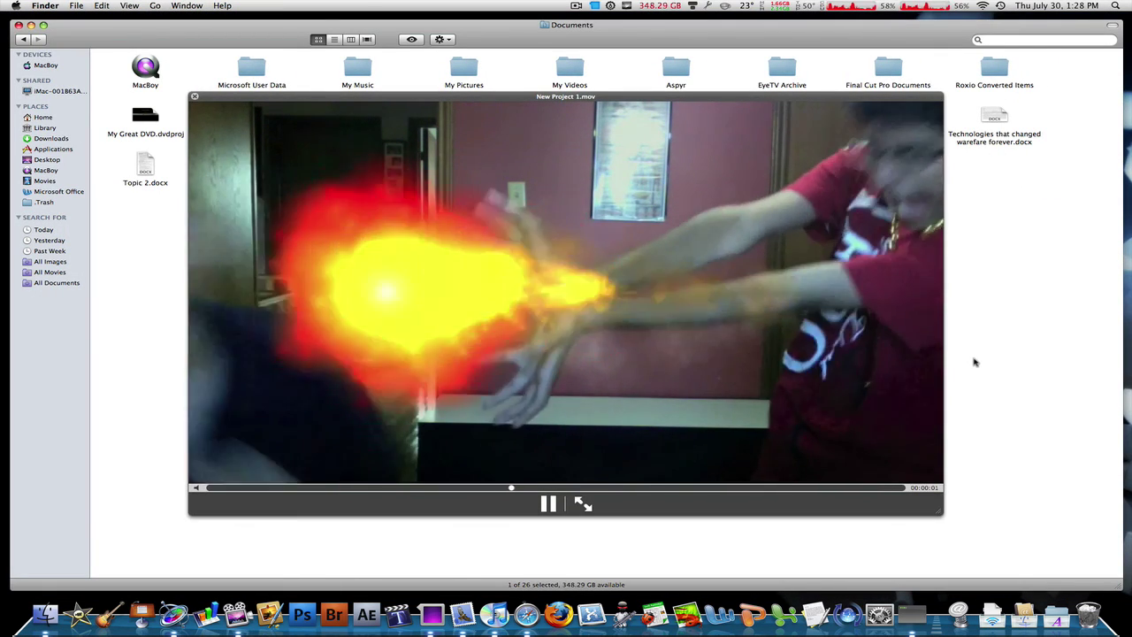
{"action": "key", "text": "space"}
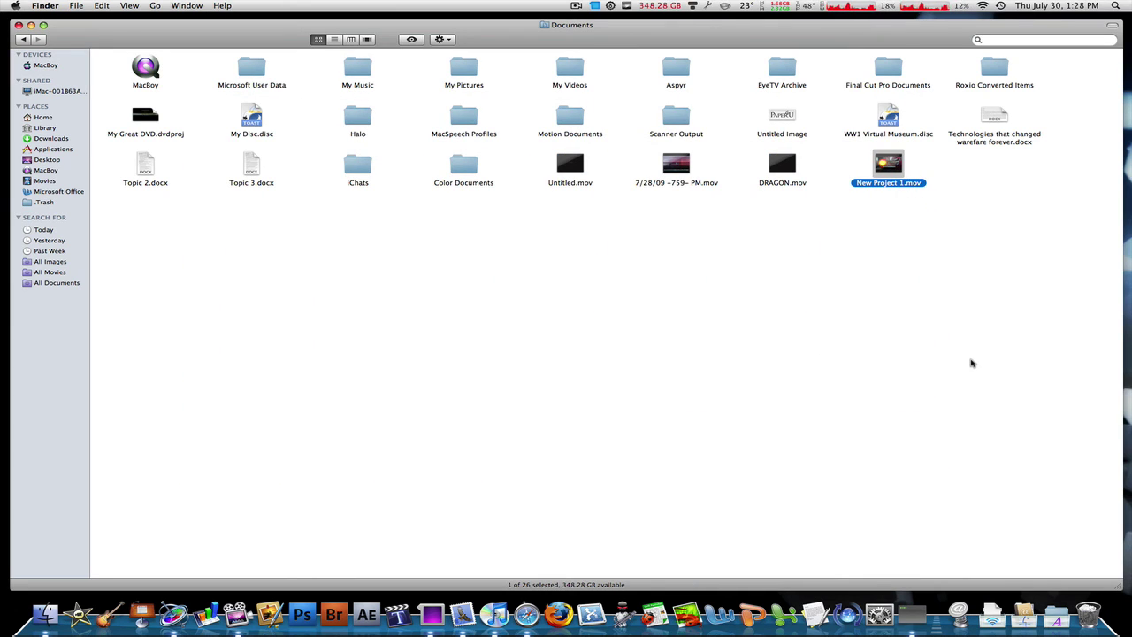
{"action": "key", "text": "ctrl+Right"}
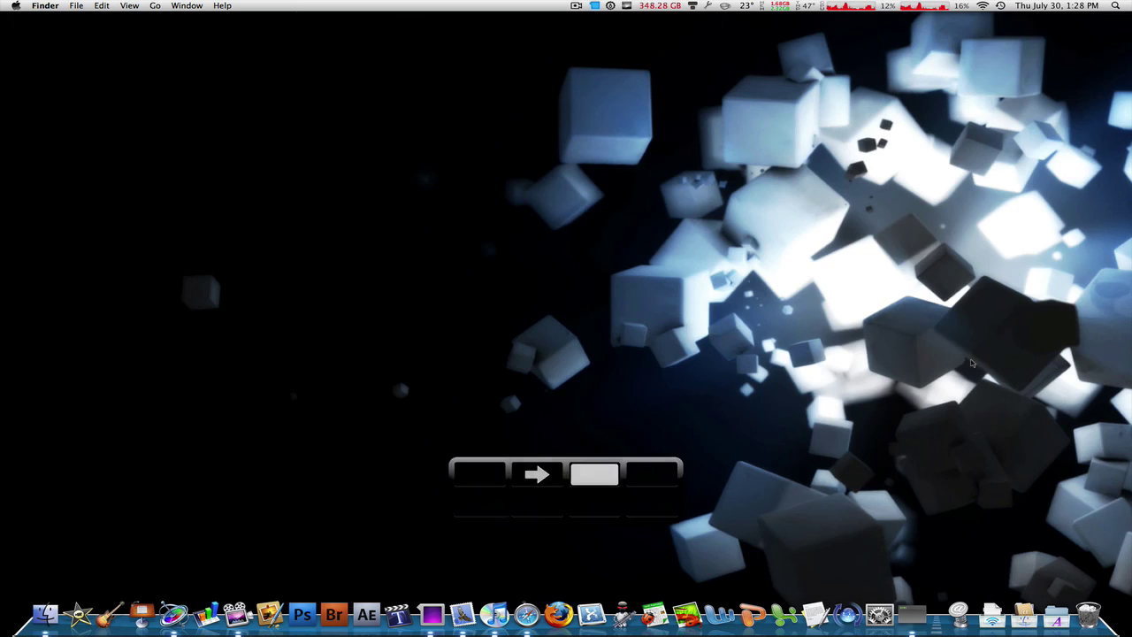